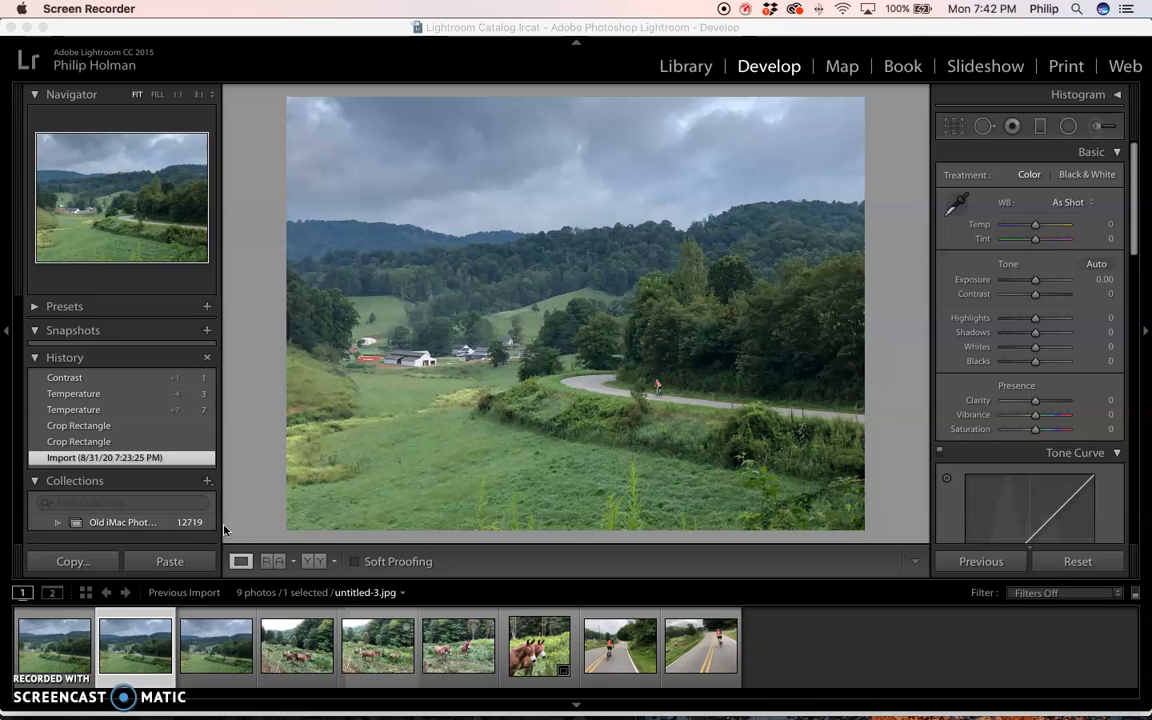
Crop the landscape photo by trimming a strip of sky from its upper edge and a strip of grass from its lower edge.
click(954, 127)
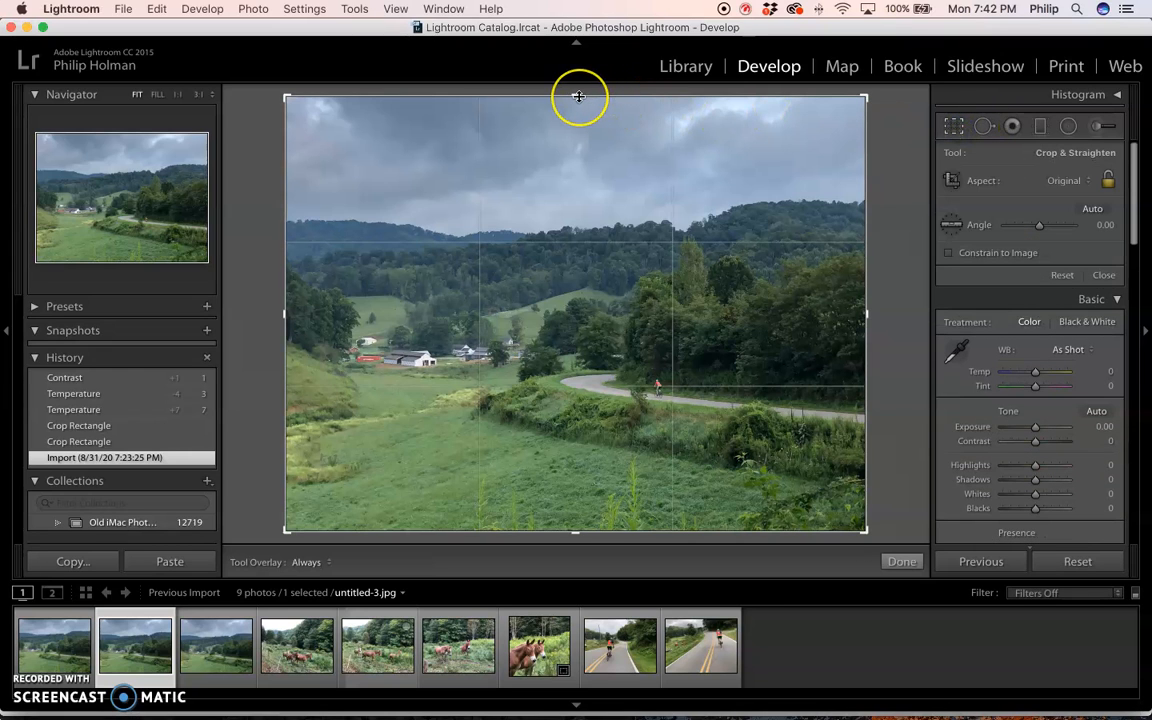
drag(579, 97, 581, 124)
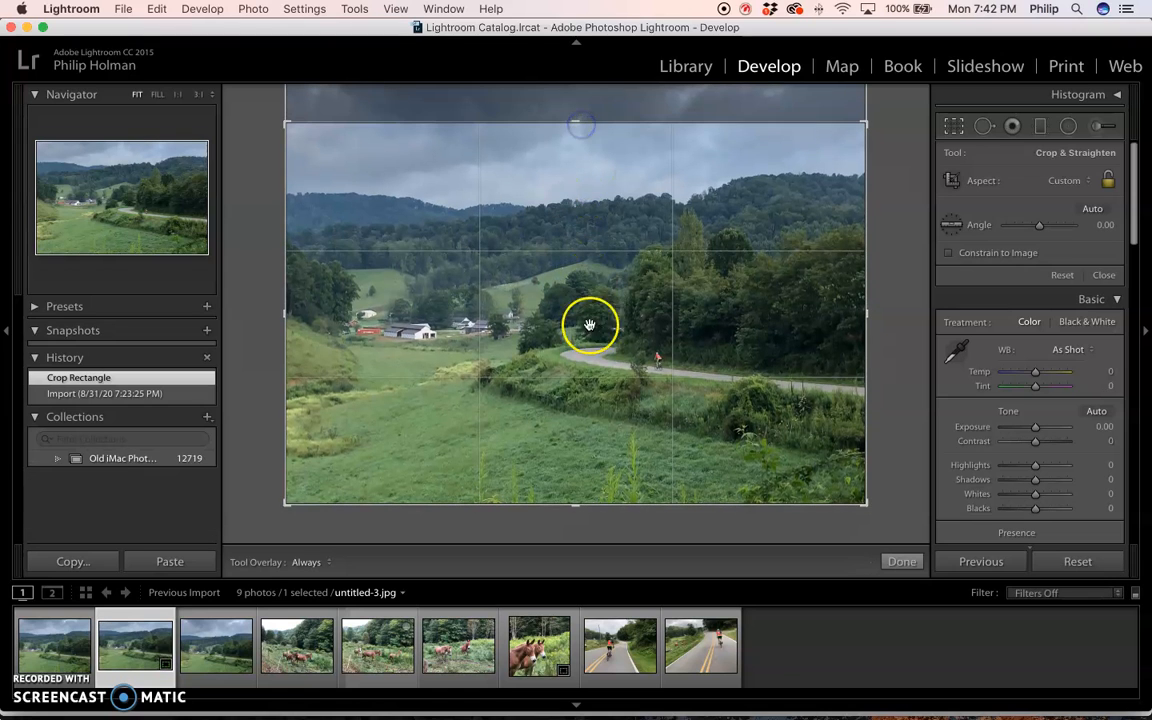
drag(577, 504, 584, 466)
key(Return)
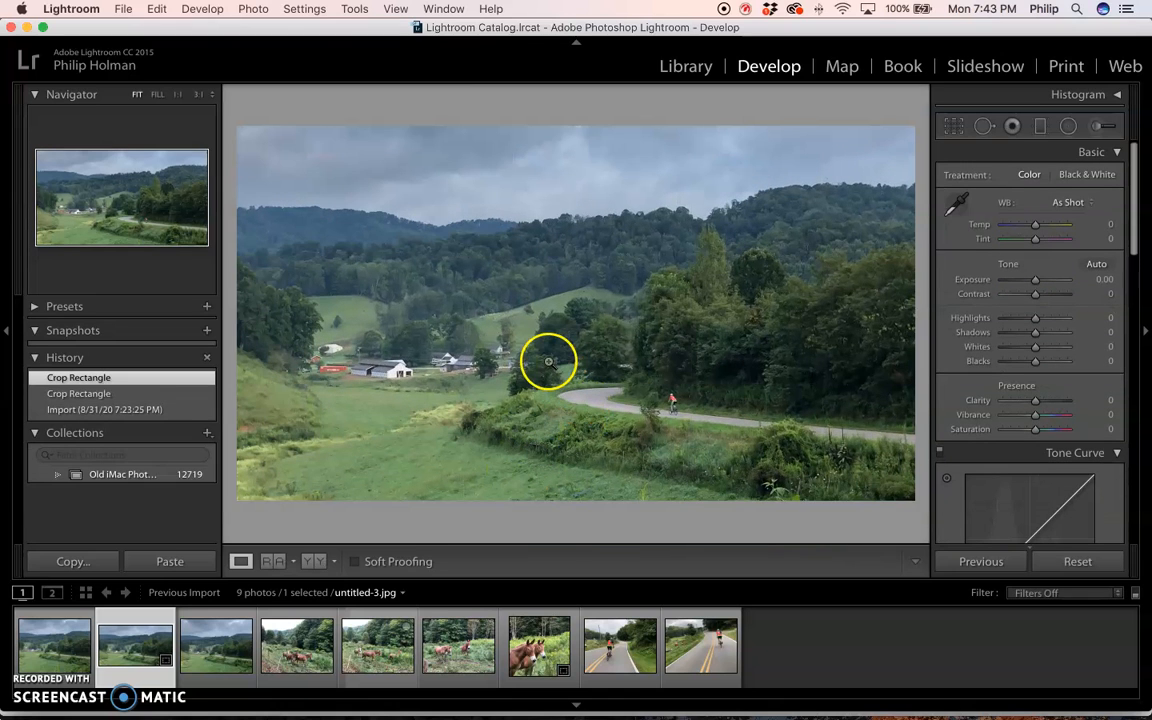
Tighten the crop slightly at its upper-left corner and along its lower edge, and apply it.
click(954, 127)
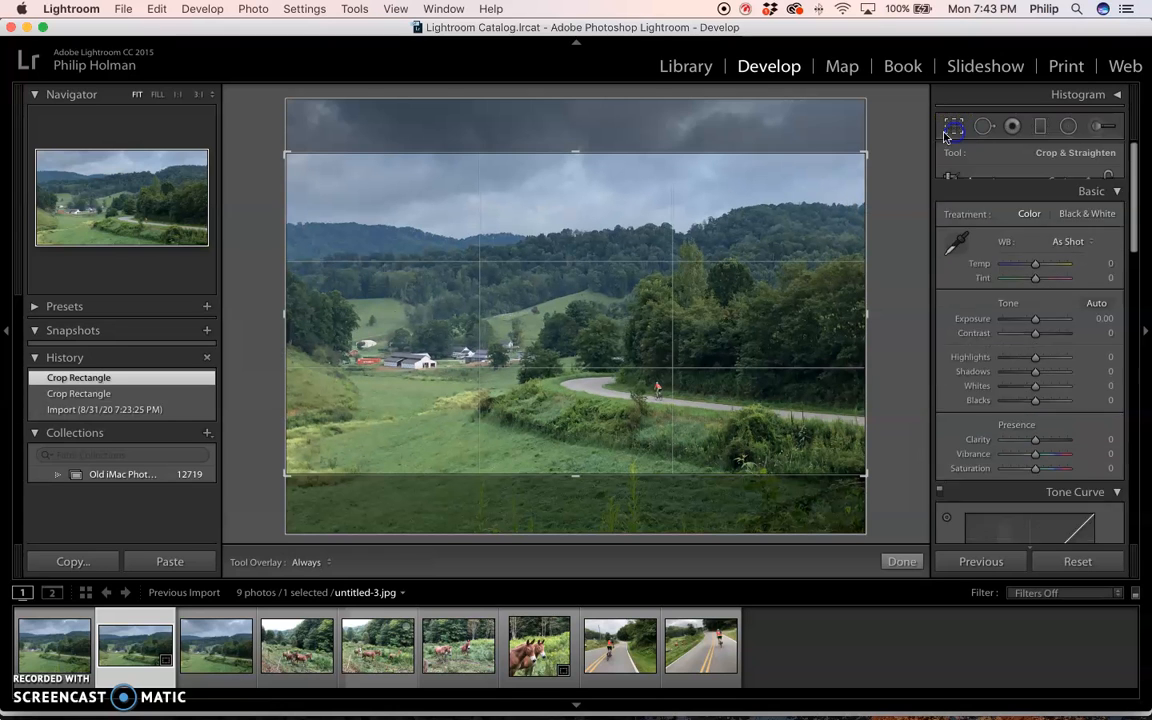
drag(287, 154, 296, 165)
drag(579, 463, 579, 457)
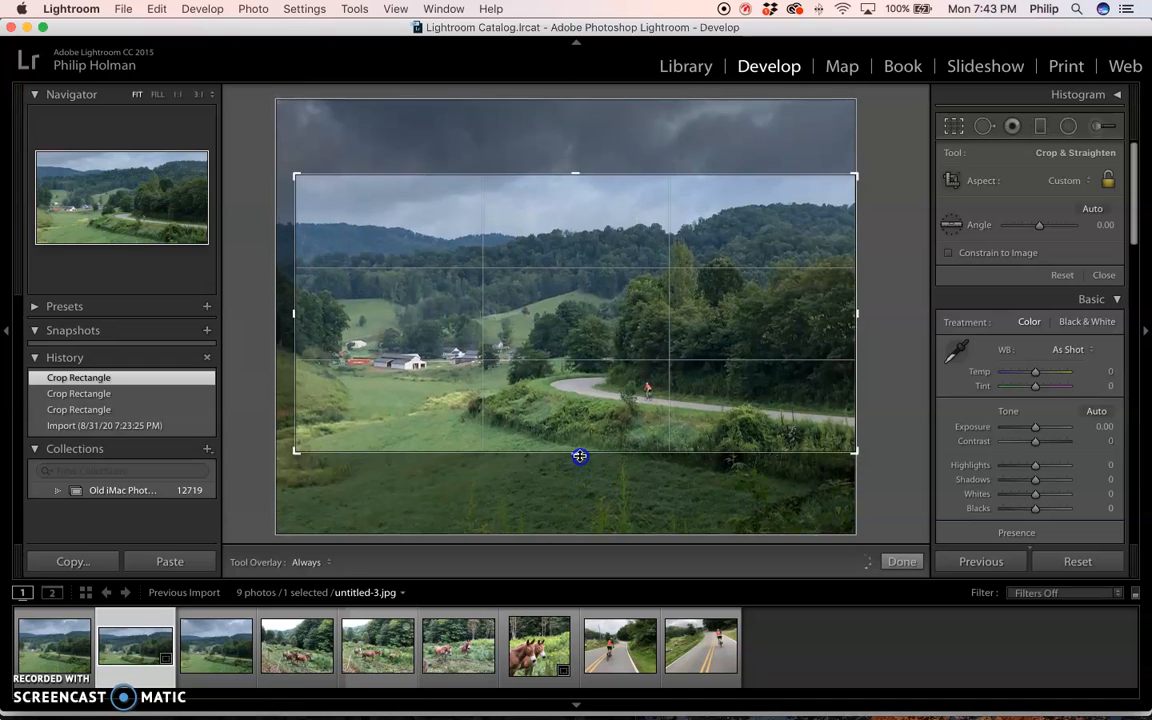
double_click(512, 437)
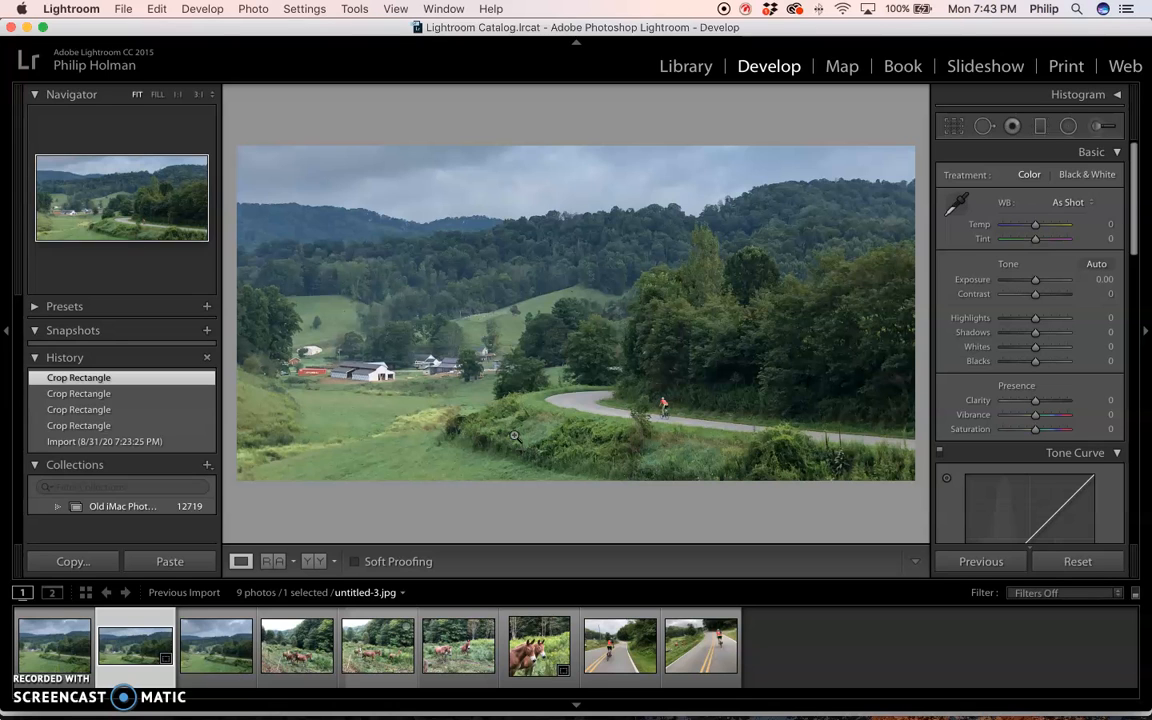
Compare the photo with and without the latest crop changes by undoing and redoing them, and review the crop frame.
key(super+z)
key(super+z)
key(super+z)
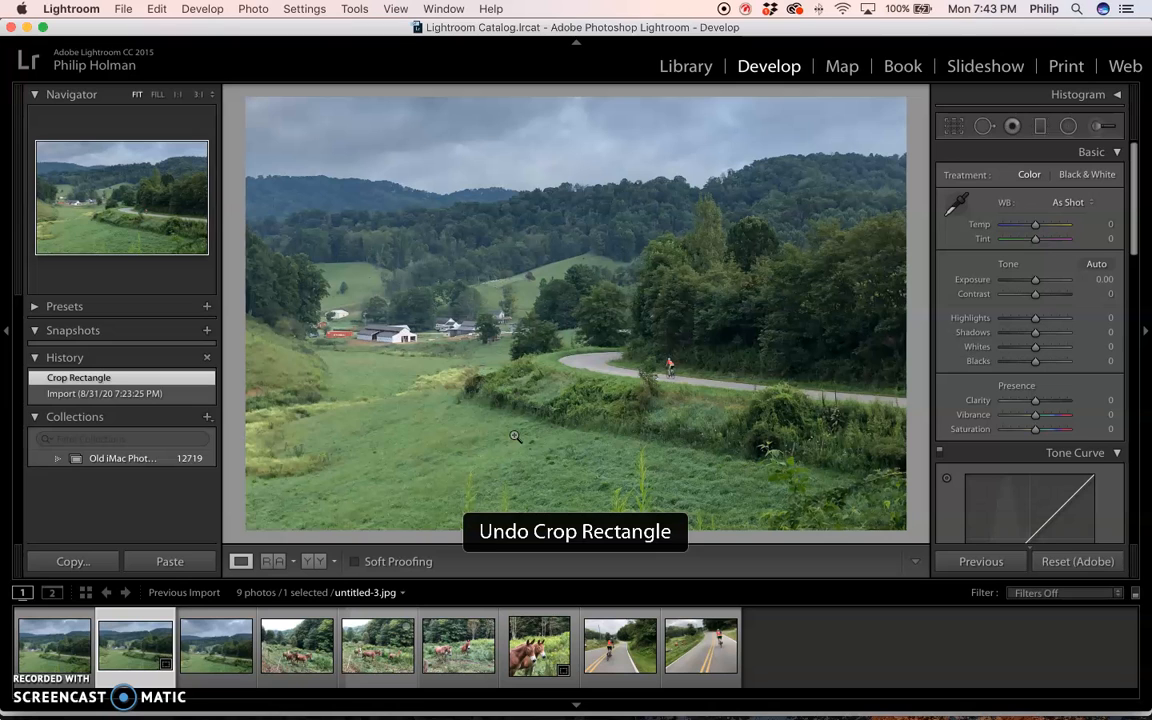
key(super+shift+z)
key(super+shift+z)
key(super+shift+z)
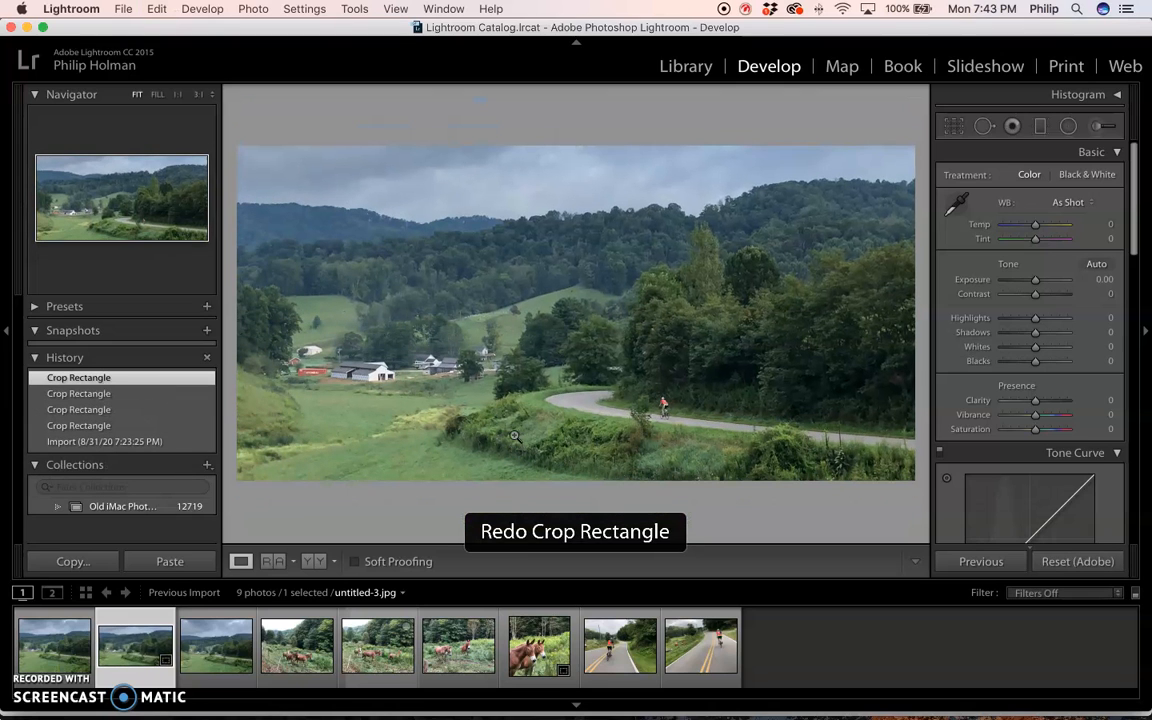
key(super+z)
key(super+z)
key(super+z)
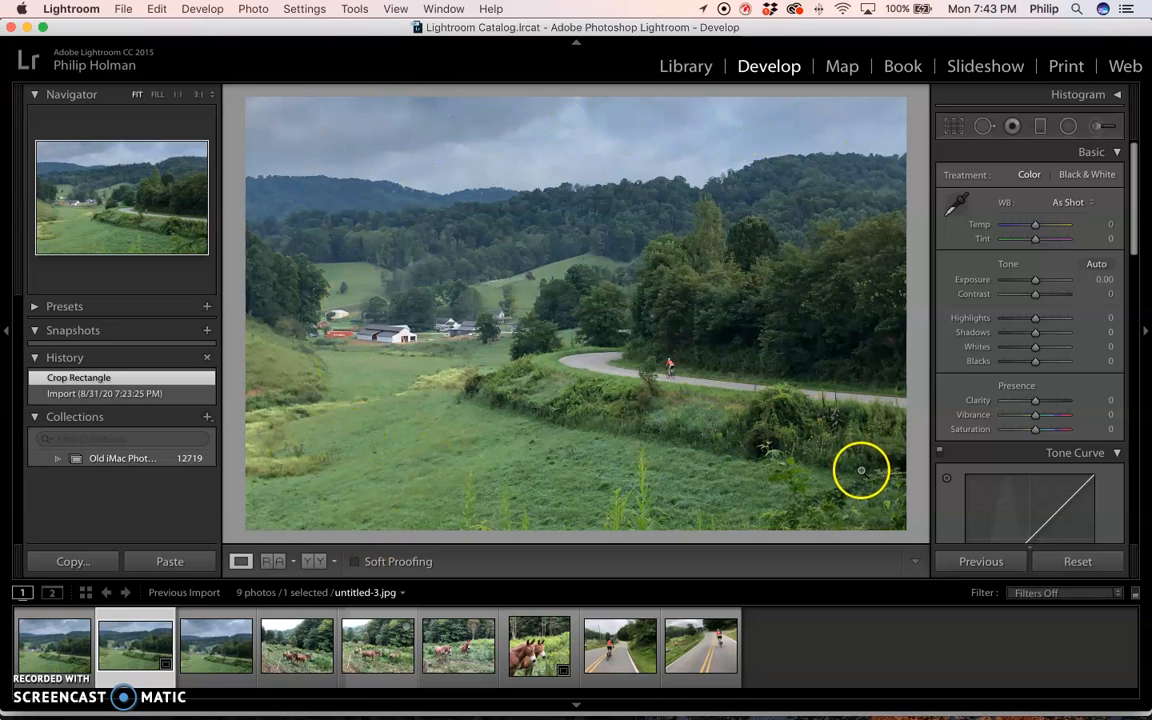
key(super+shift+z)
key(super+shift+z)
key(super+shift+z)
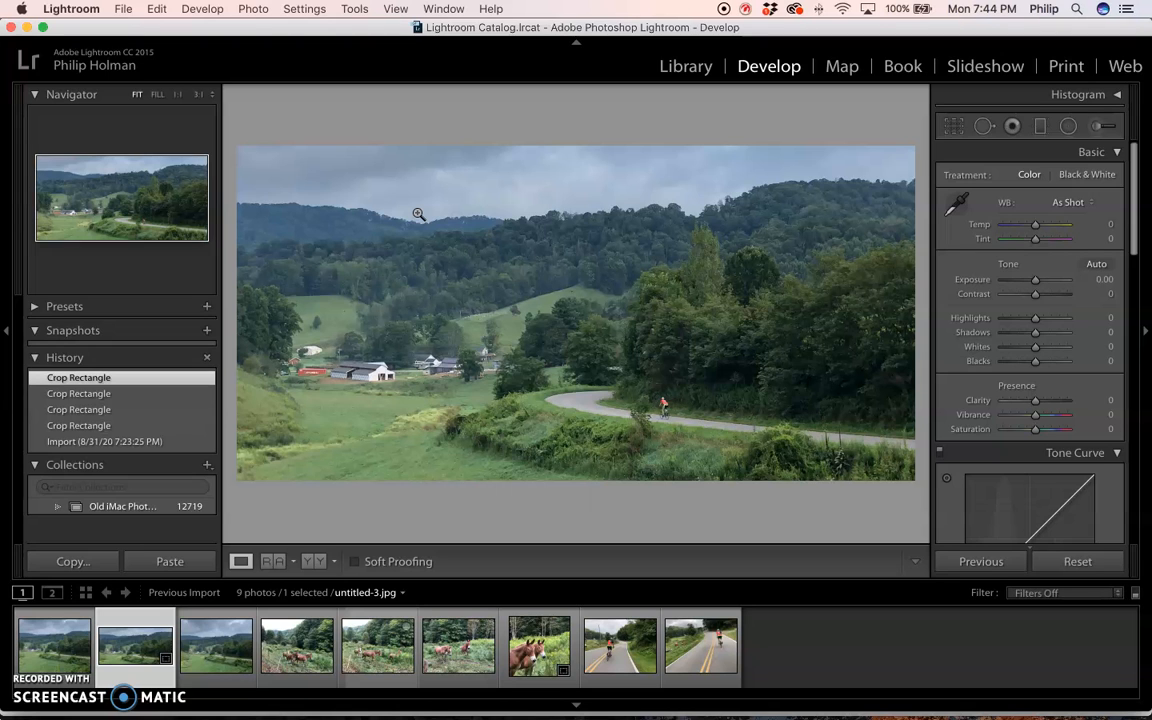
key(r)
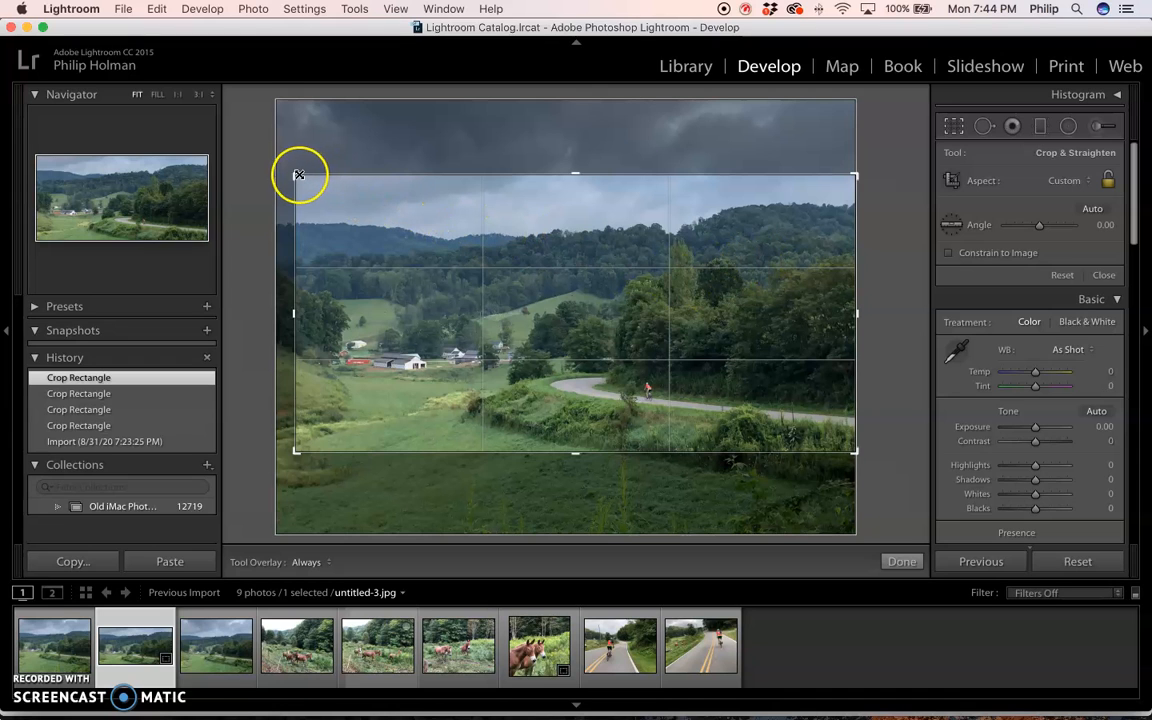
key(Return)
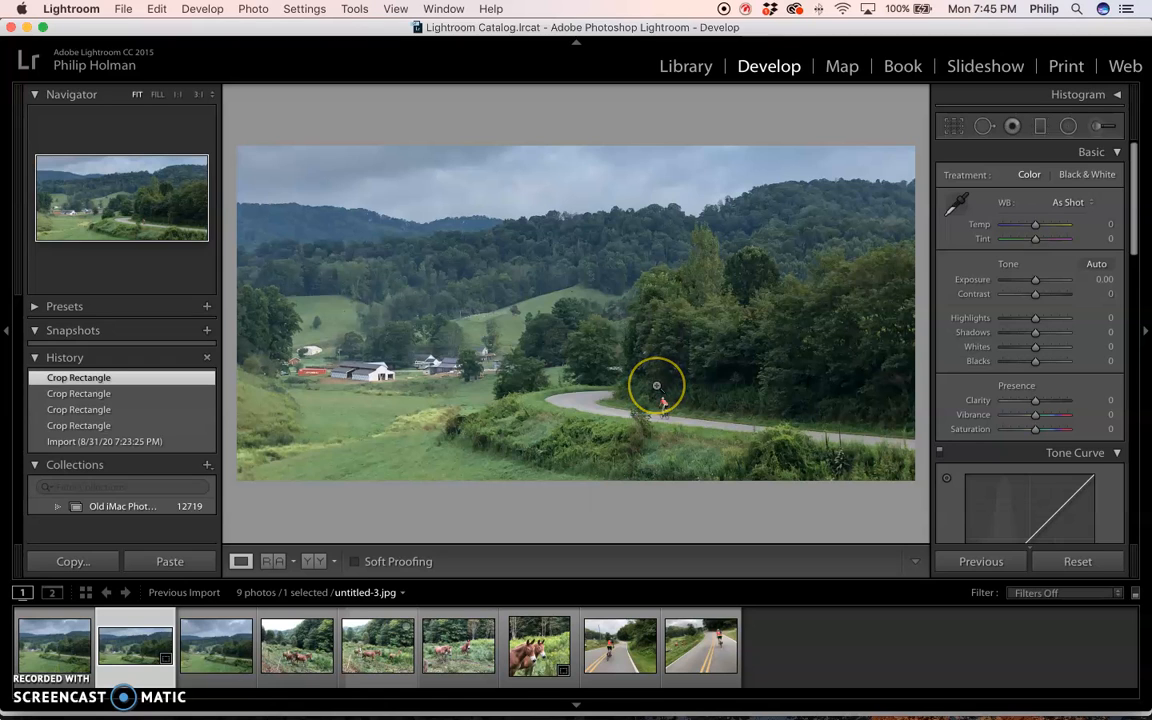
click(36, 686)
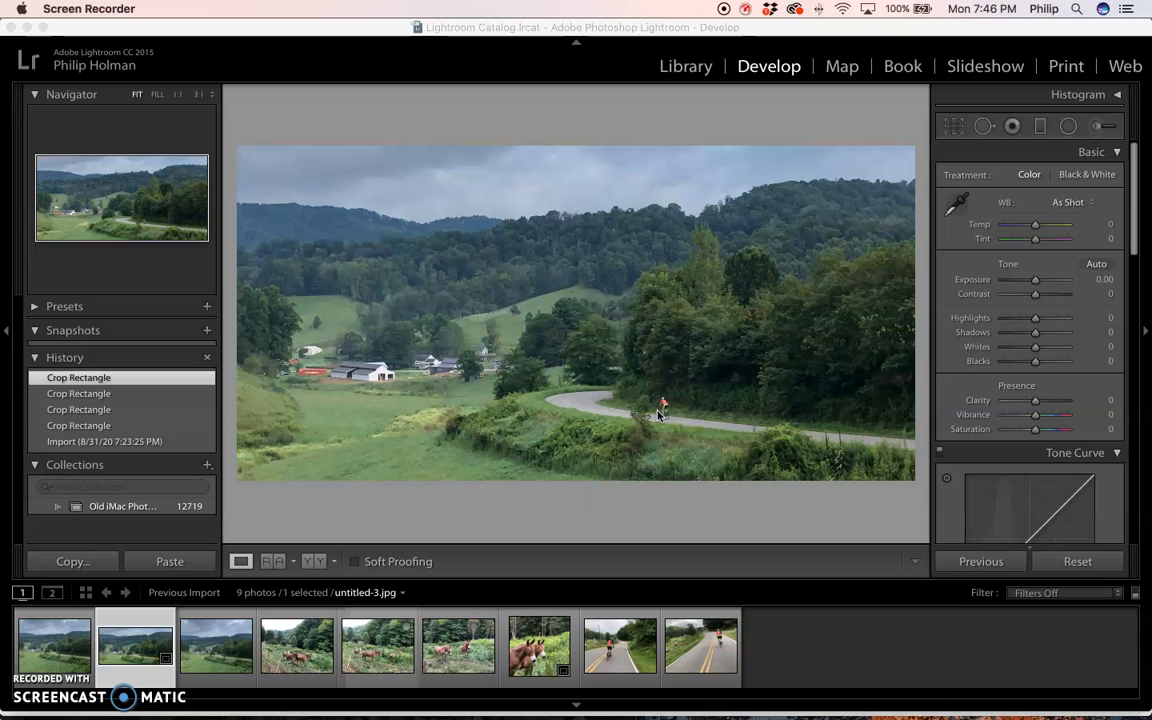
Try raising the whole photo's exposure to about +0.35, and reset it to 0.
click(1106, 282)
mouse_move(1048, 283)
mouse_down()
mouse_move(1021, 275)
mouse_move(1038, 283)
mouse_up()
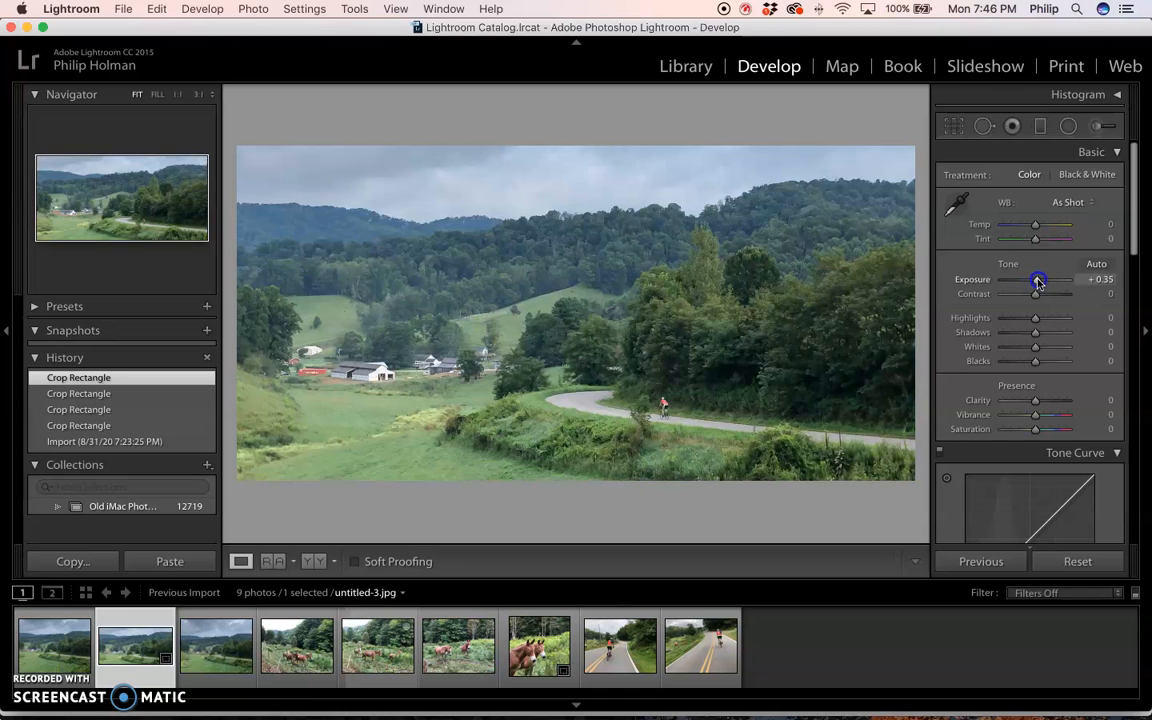
double_click(1036, 283)
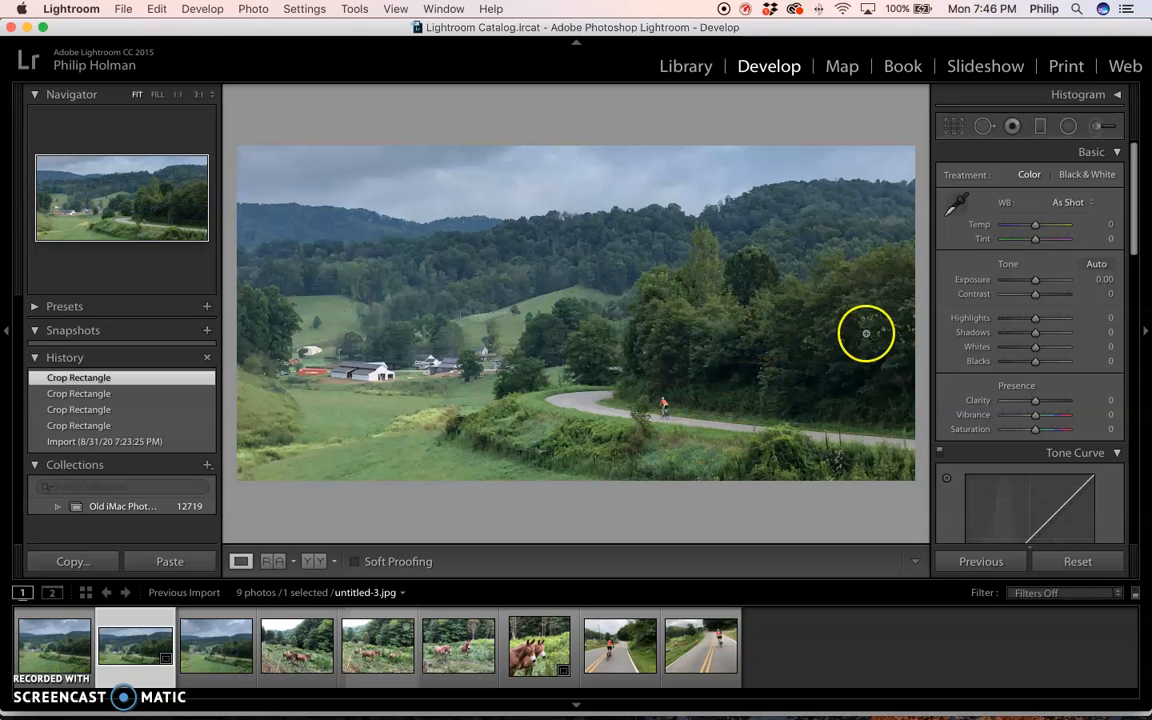
Set up a new Adjustment Brush with size 11, exposure 0.56 and contrast 21.
click(33, 688)
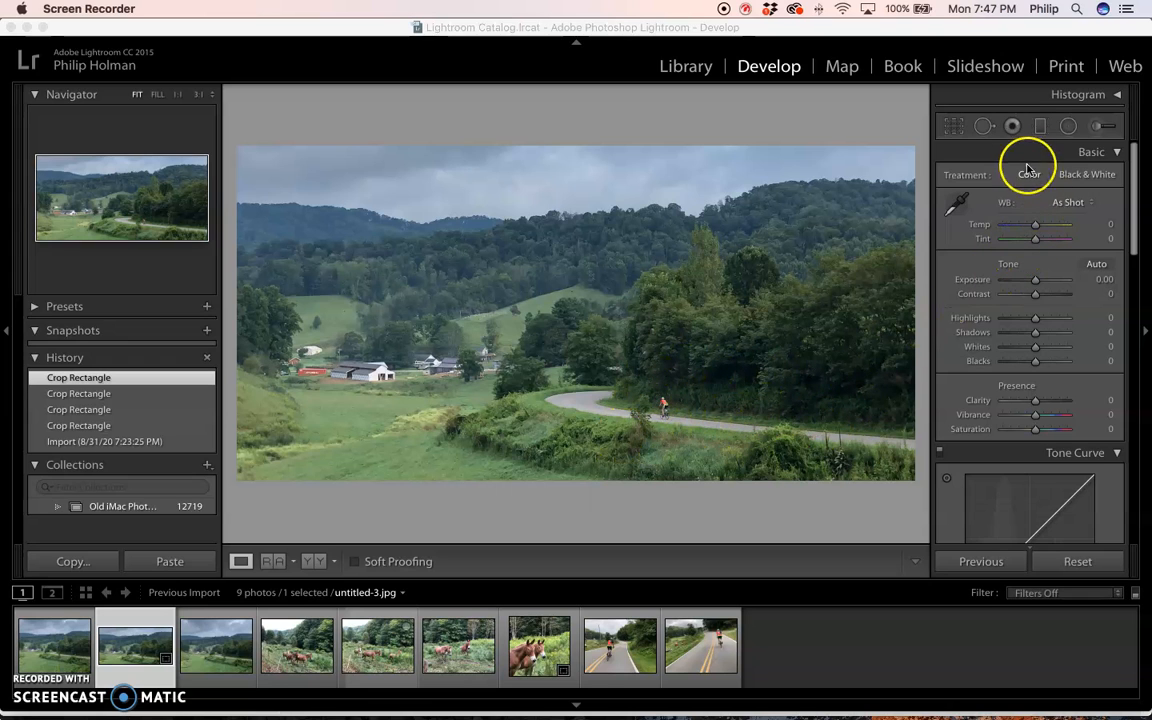
click(1097, 128)
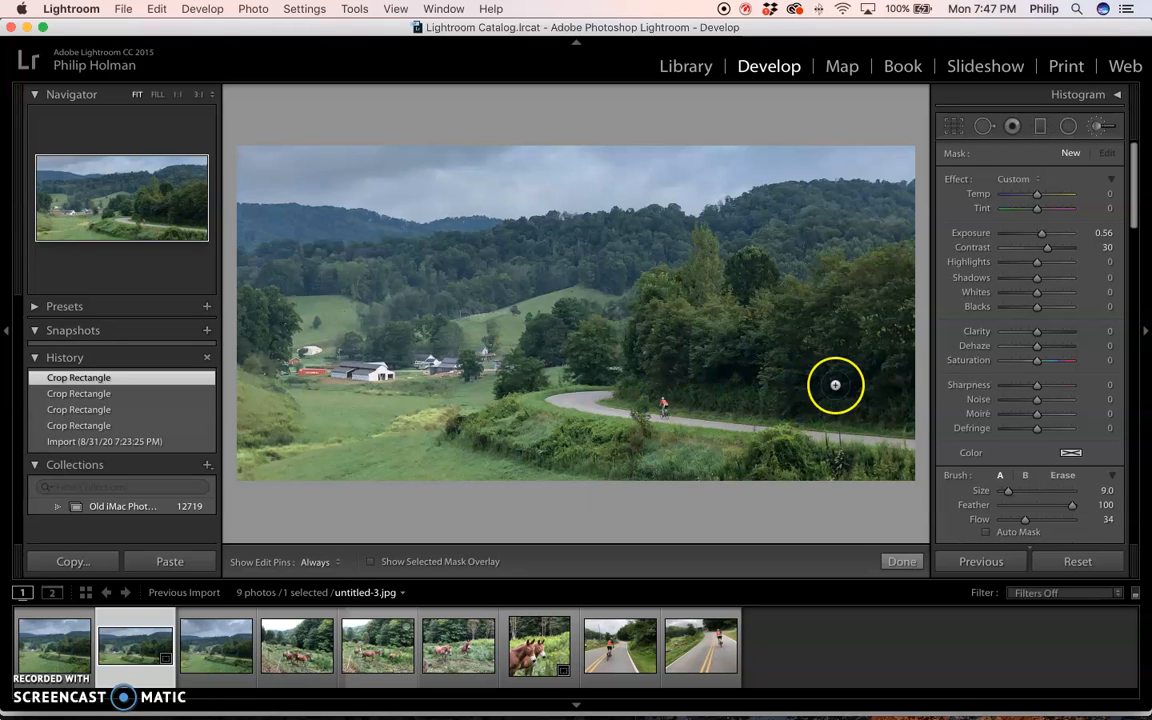
scroll(786, 383, up, 1)
scroll(805, 386, down, 3)
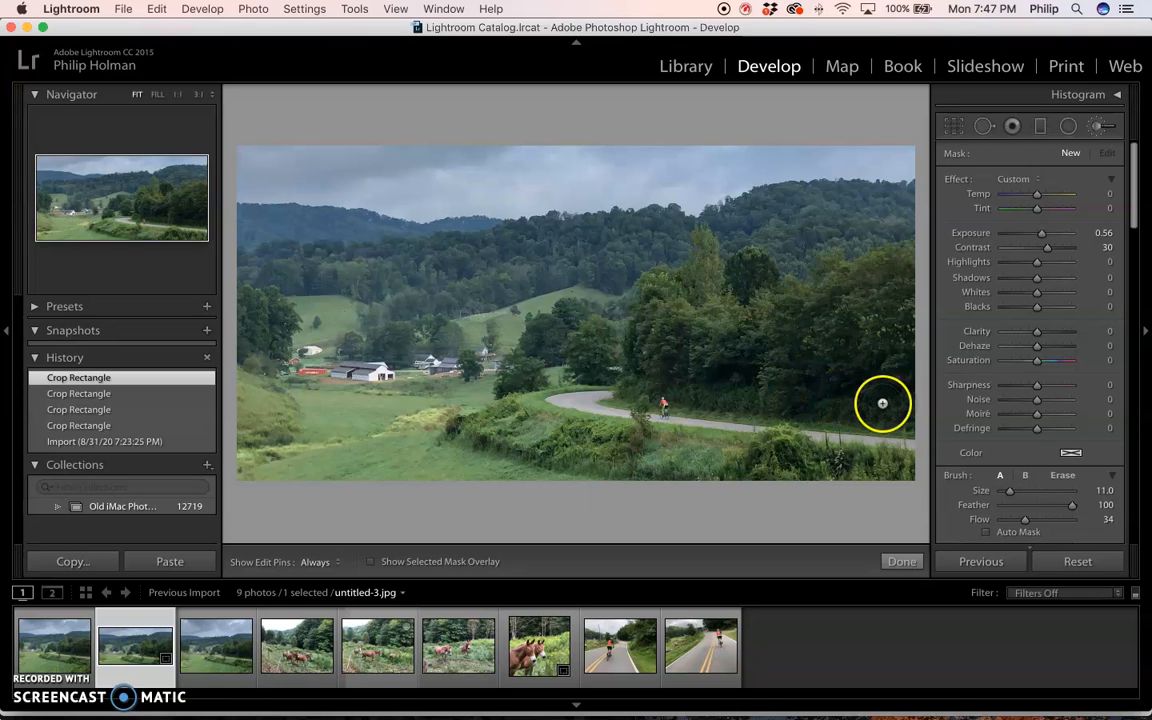
scroll(705, 395, up, 2)
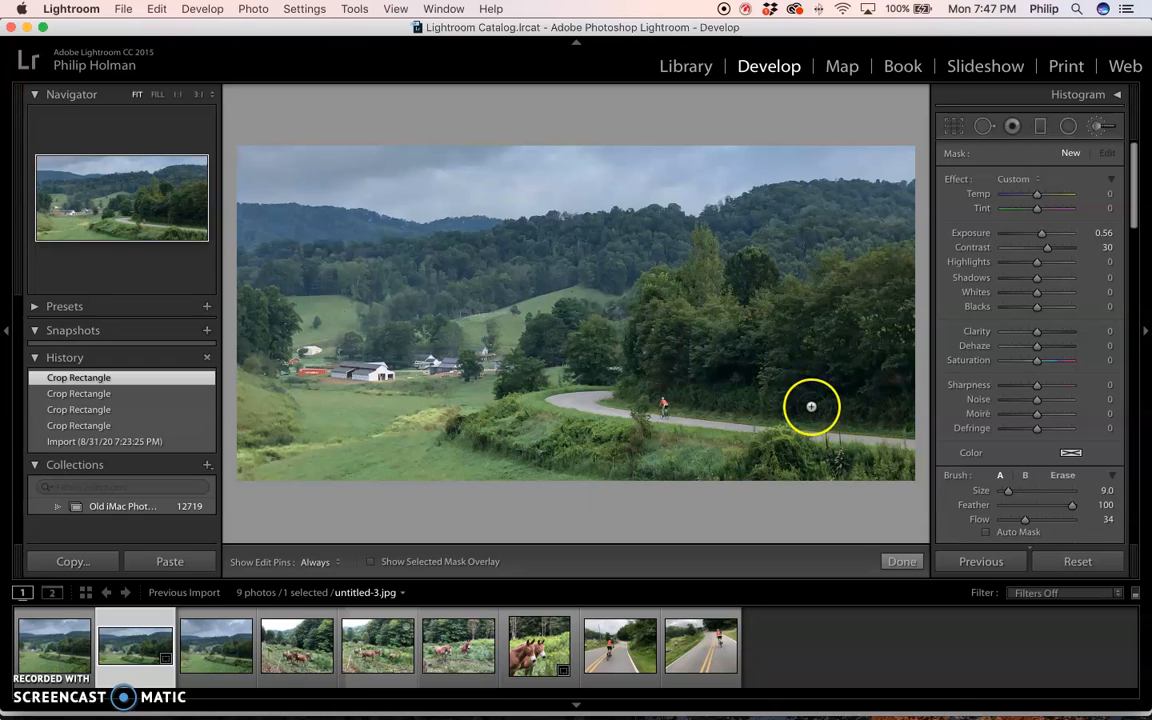
scroll(879, 412, up, 3)
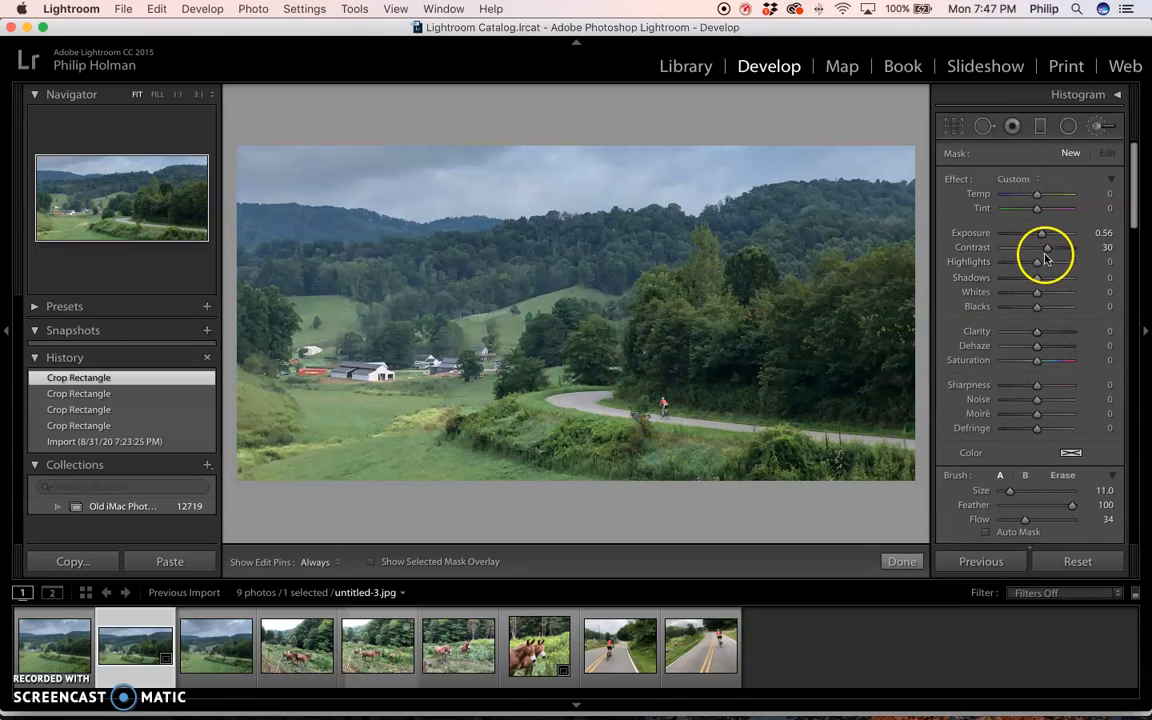
drag(1046, 252, 1040, 254)
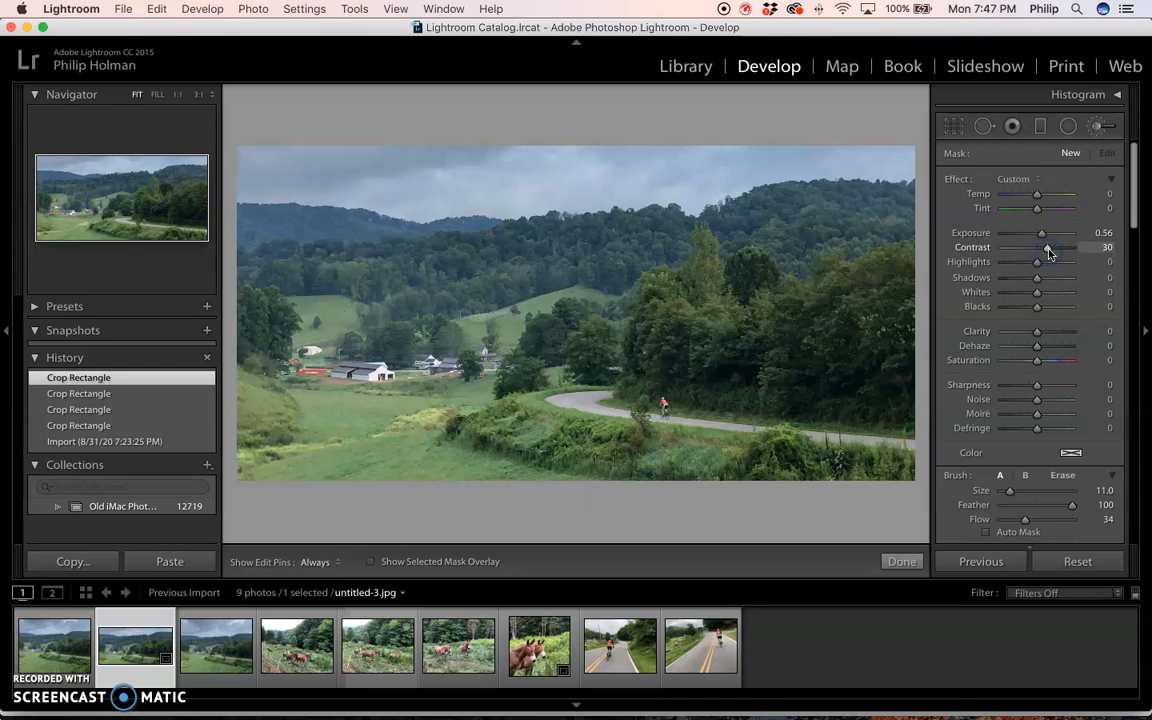
drag(1047, 253, 1045, 249)
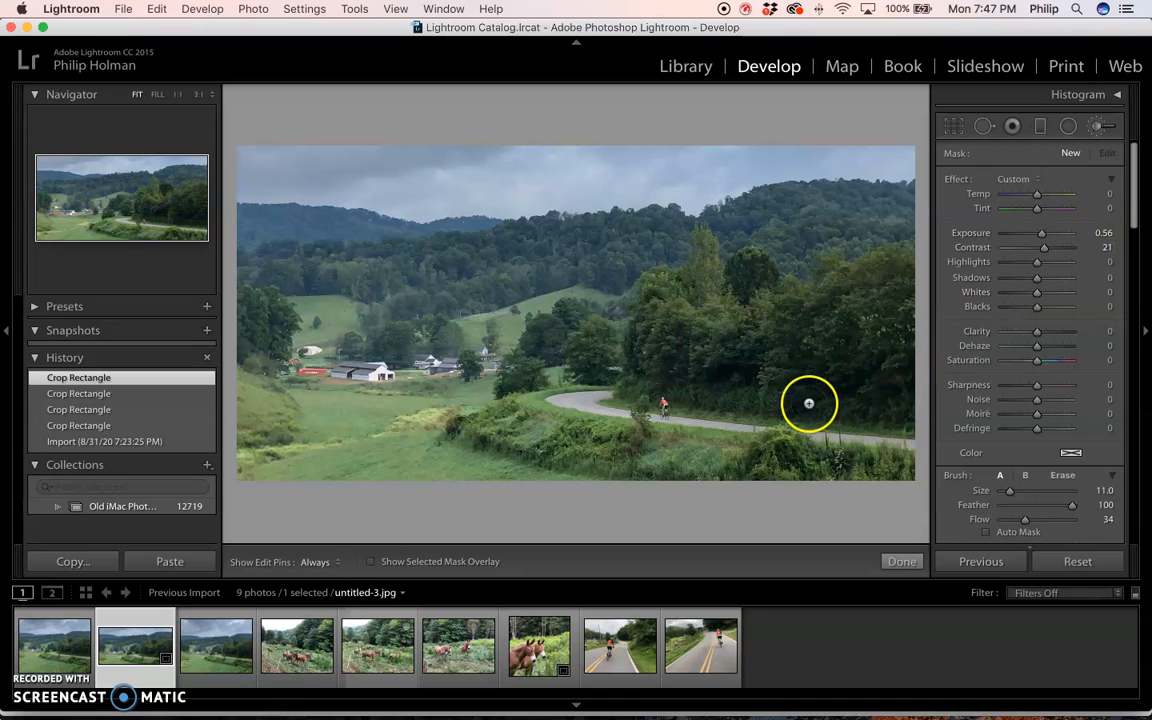
Paint Adjustment Brush strokes over the dark undergrowth behind the road, from the cyclist to the right edge of the photo.
drag(876, 400, 798, 401)
drag(655, 404, 727, 404)
drag(641, 411, 869, 411)
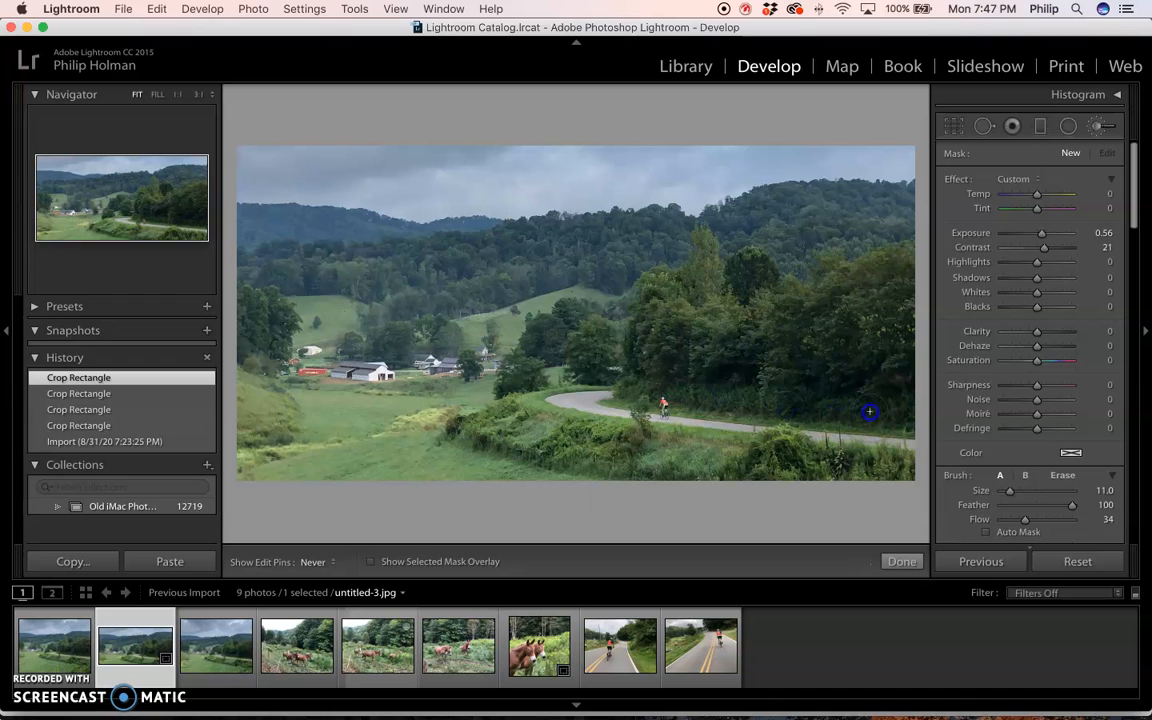
drag(705, 383, 753, 419)
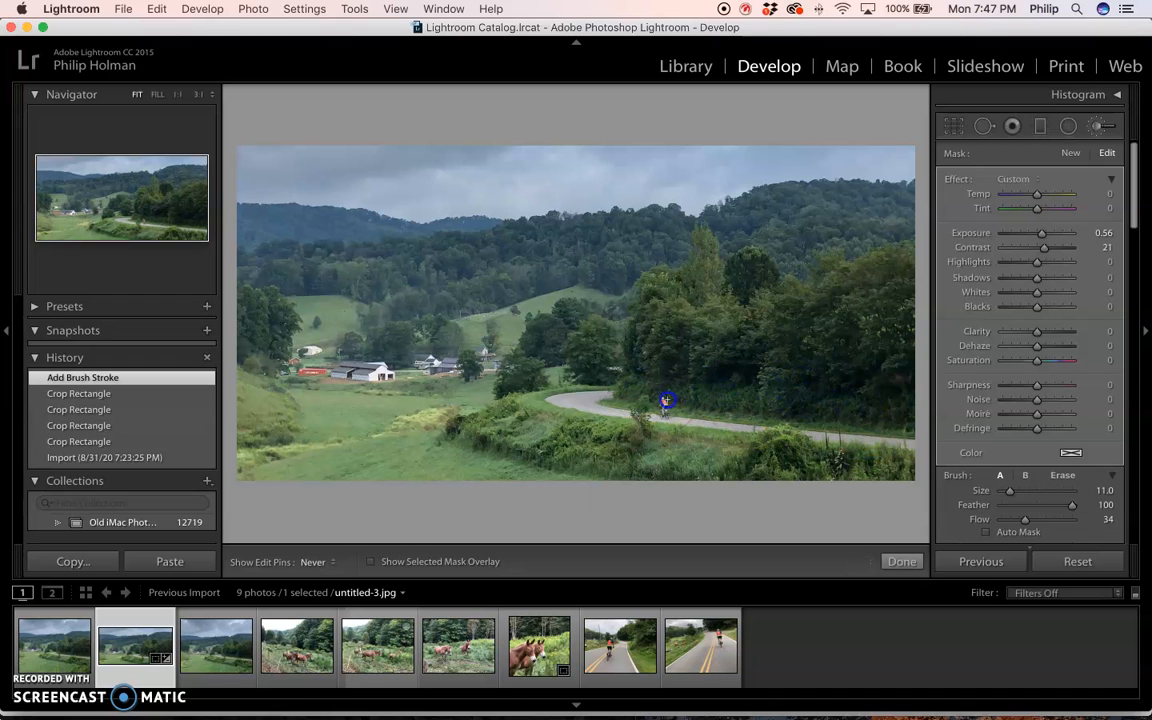
click(825, 405)
mouse_move(677, 393)
mouse_down()
mouse_move(738, 380)
mouse_move(765, 398)
mouse_up()
click(876, 401)
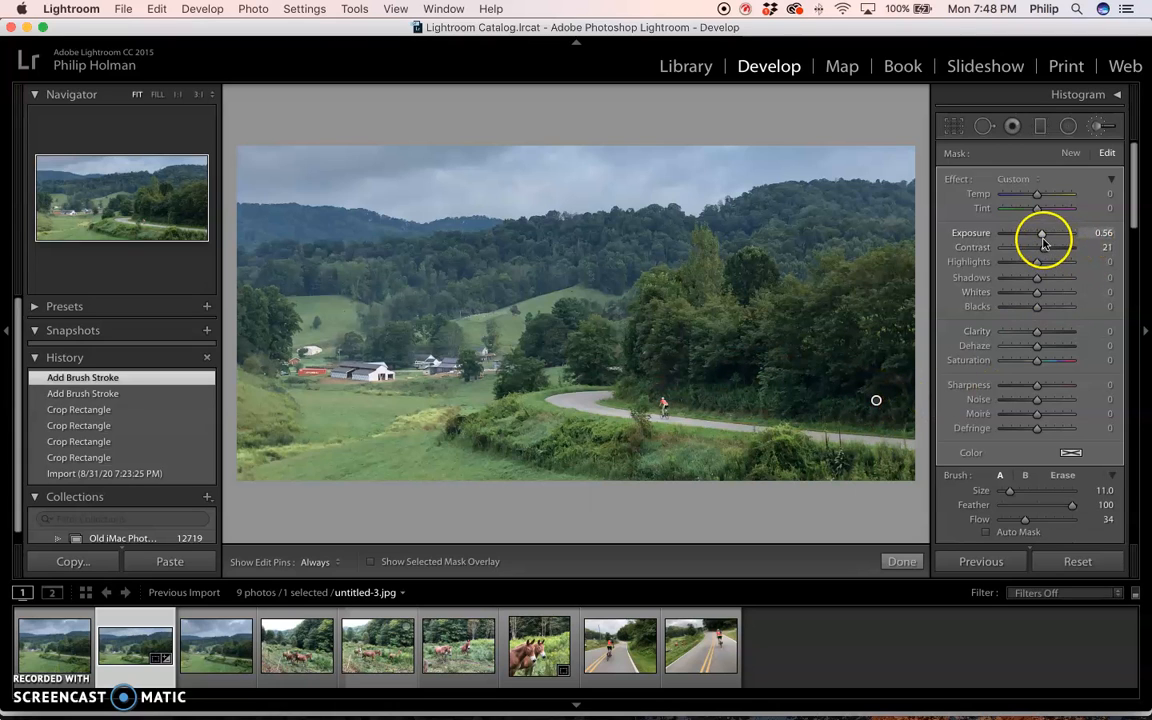
Try raising the painted undergrowth's exposure much further, and undo the change.
drag(1042, 238, 1066, 241)
key(super+z)
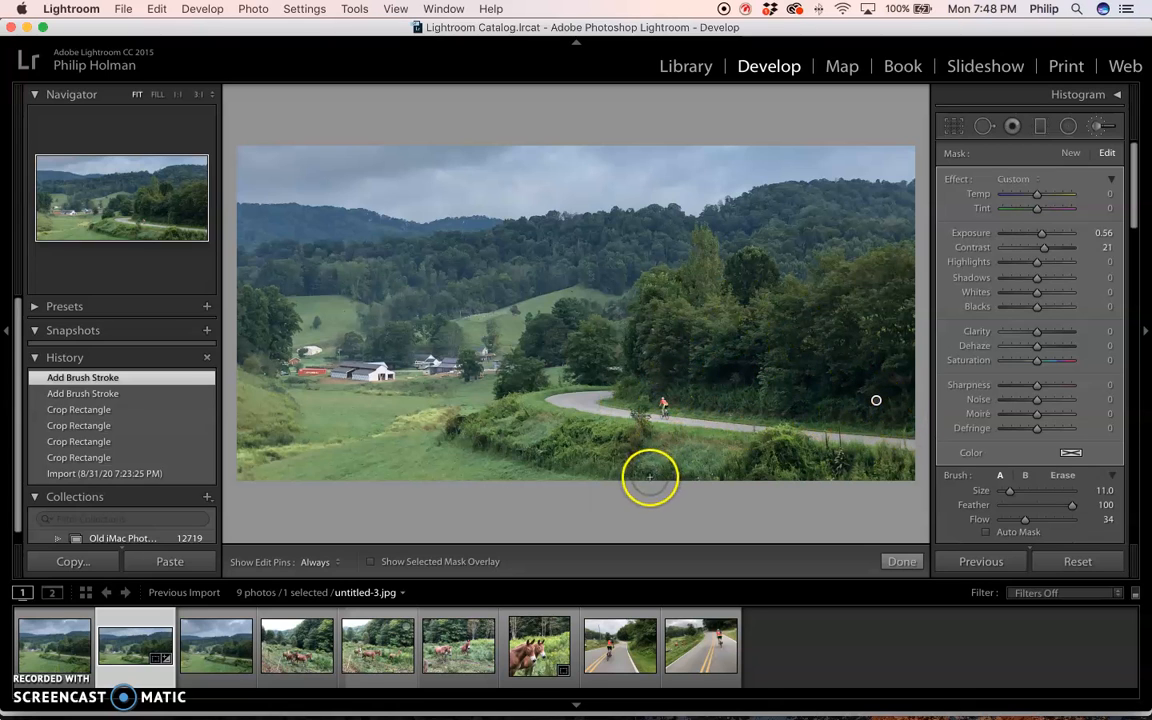
Extend the brightening brush strokes over the bushes on the near side of the road.
key(h)
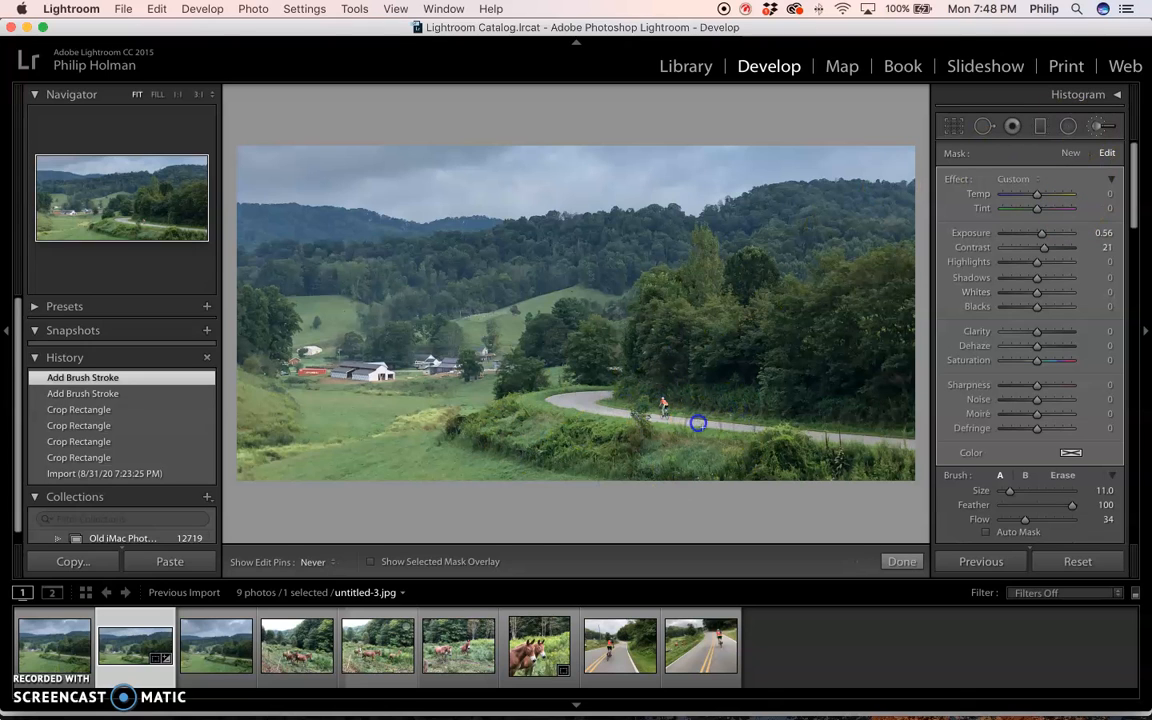
drag(698, 423, 699, 423)
drag(797, 457, 889, 460)
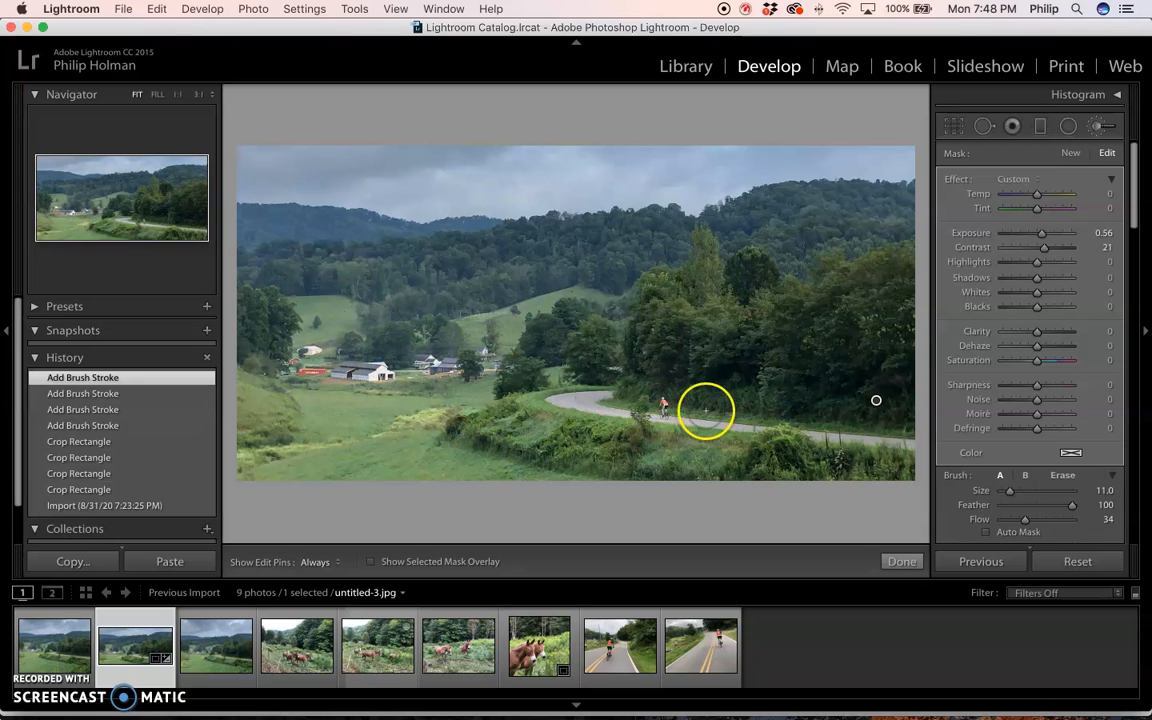
Set up a new Graduated Filter with exposure −0.24 and contrast 7.
click(1040, 126)
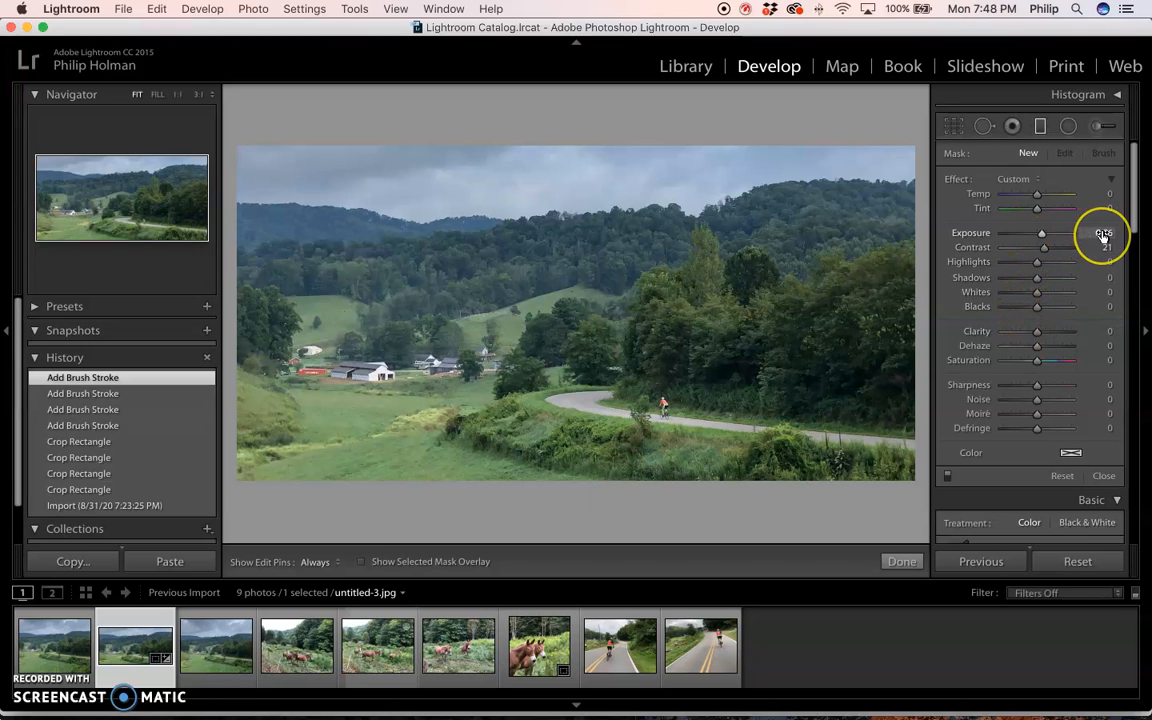
drag(1098, 235, 1094, 235)
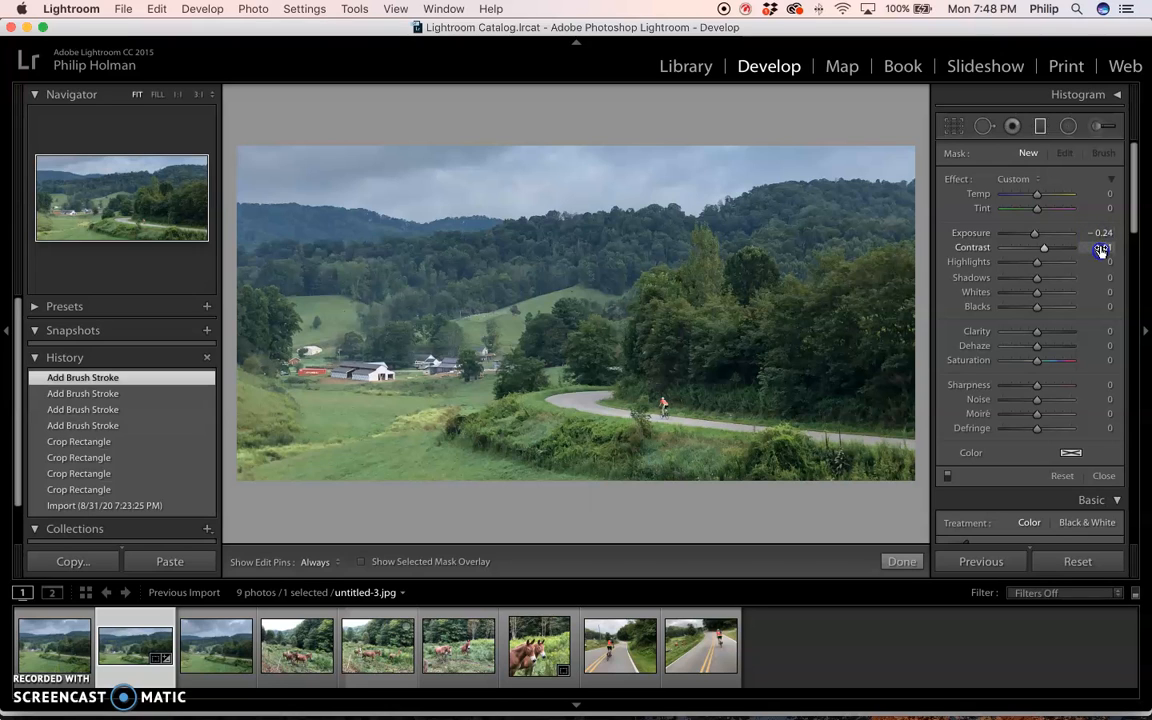
drag(1089, 250, 1079, 251)
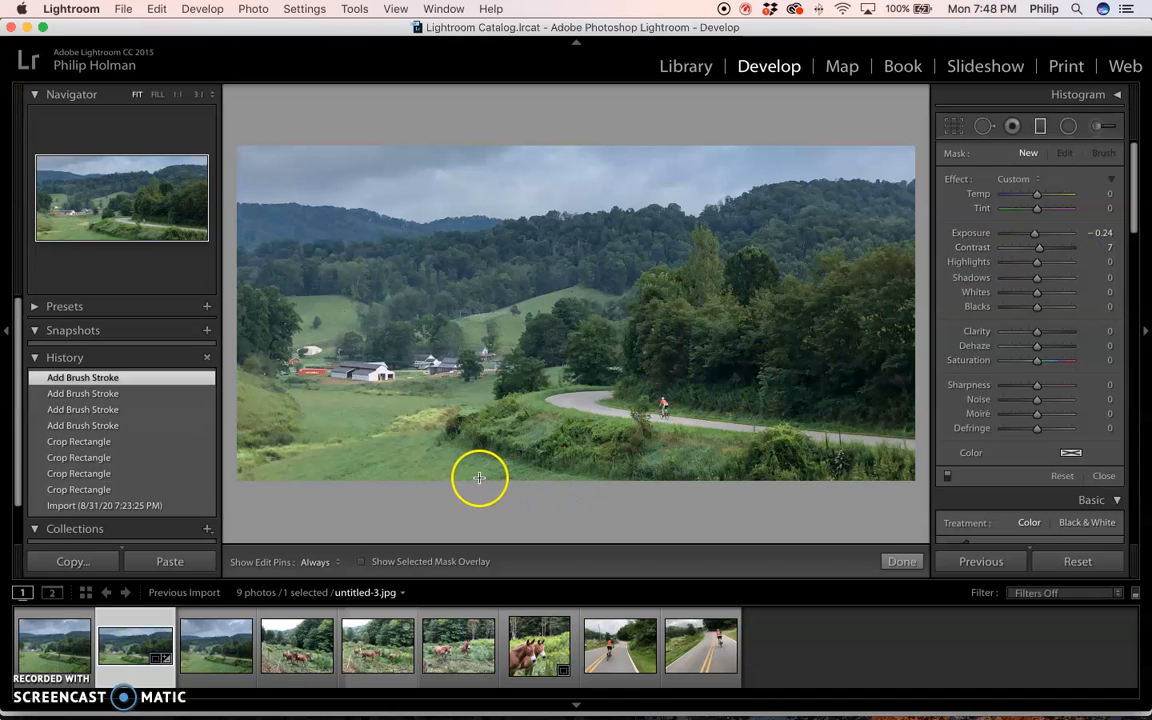
Place the Graduated Filter diagonally over the lower-left meadow, centred near the roadside bushes, and adjust its spread and angle.
mouse_move(476, 434)
mouse_down()
mouse_move(508, 390)
mouse_move(445, 410)
mouse_move(459, 417)
mouse_up()
mouse_move(300, 306)
mouse_down()
mouse_move(283, 328)
mouse_move(294, 320)
mouse_up()
drag(470, 414, 411, 460)
drag(535, 350, 510, 384)
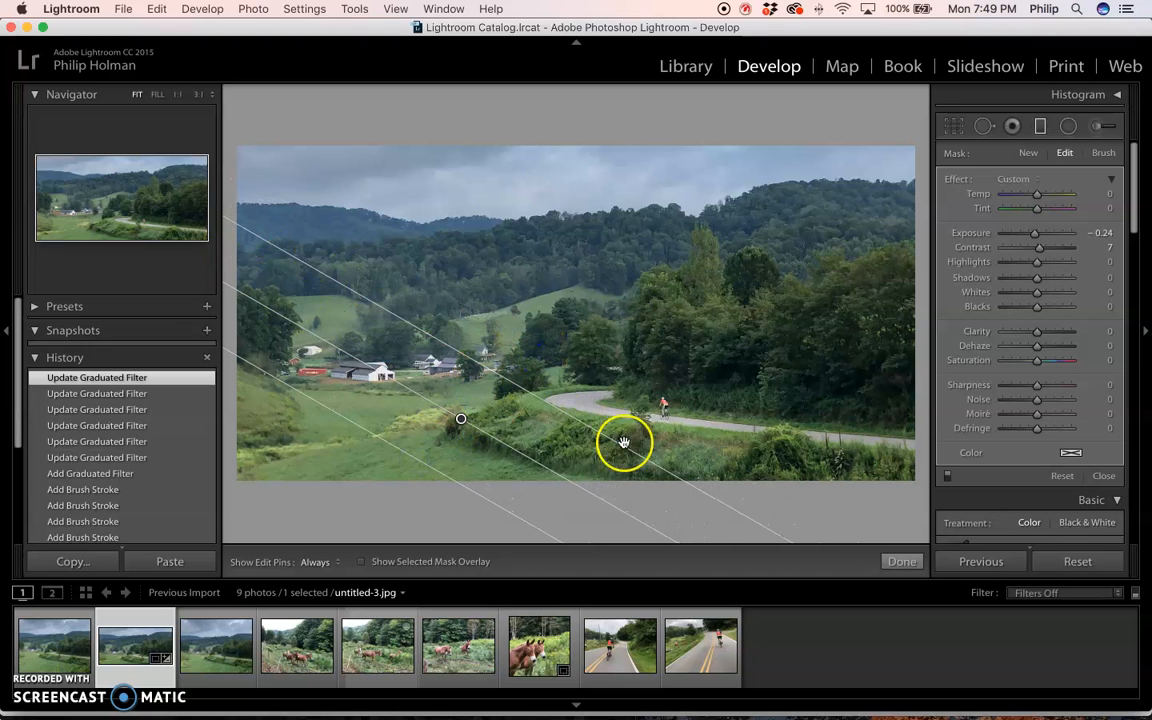
drag(287, 328, 262, 334)
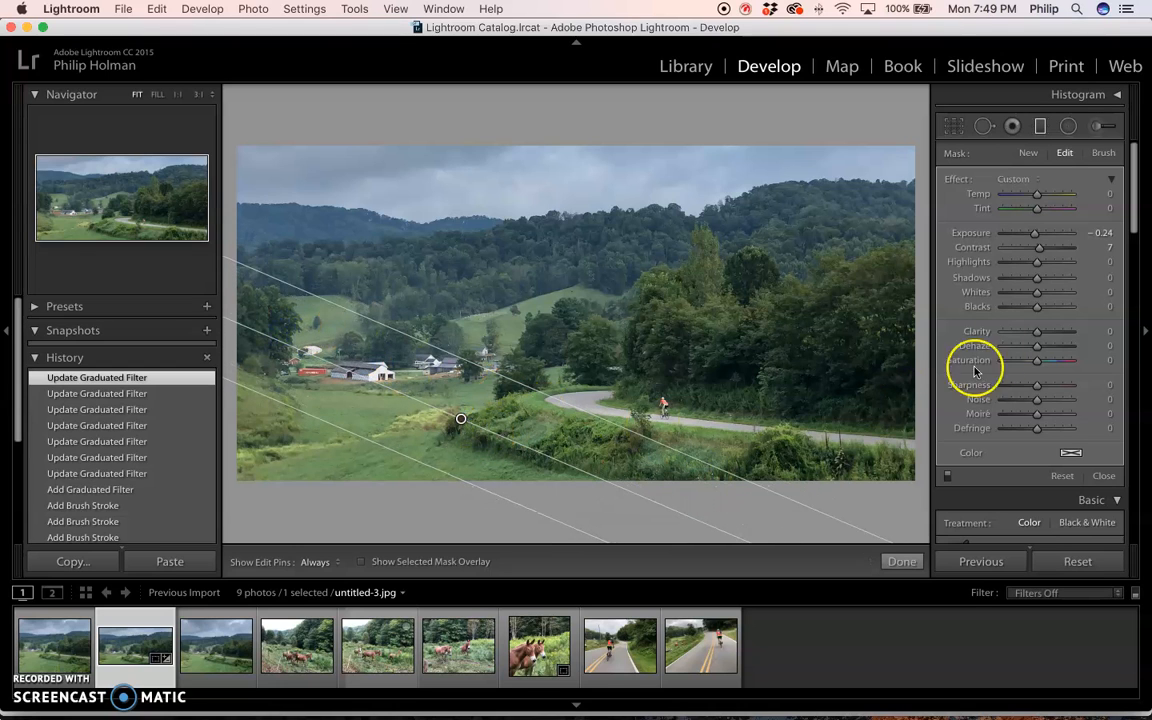
Darken the meadow's Graduated Filter to exposure −0.85, and close the filter tool.
drag(1108, 238, 1098, 238)
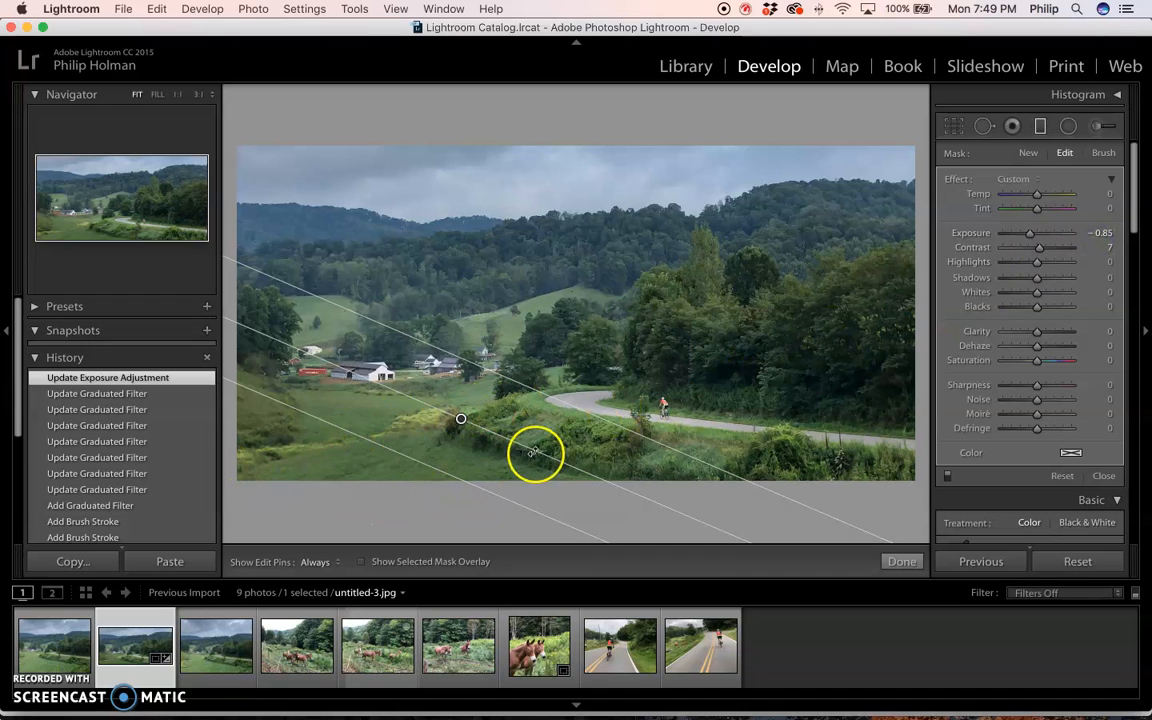
click(1040, 125)
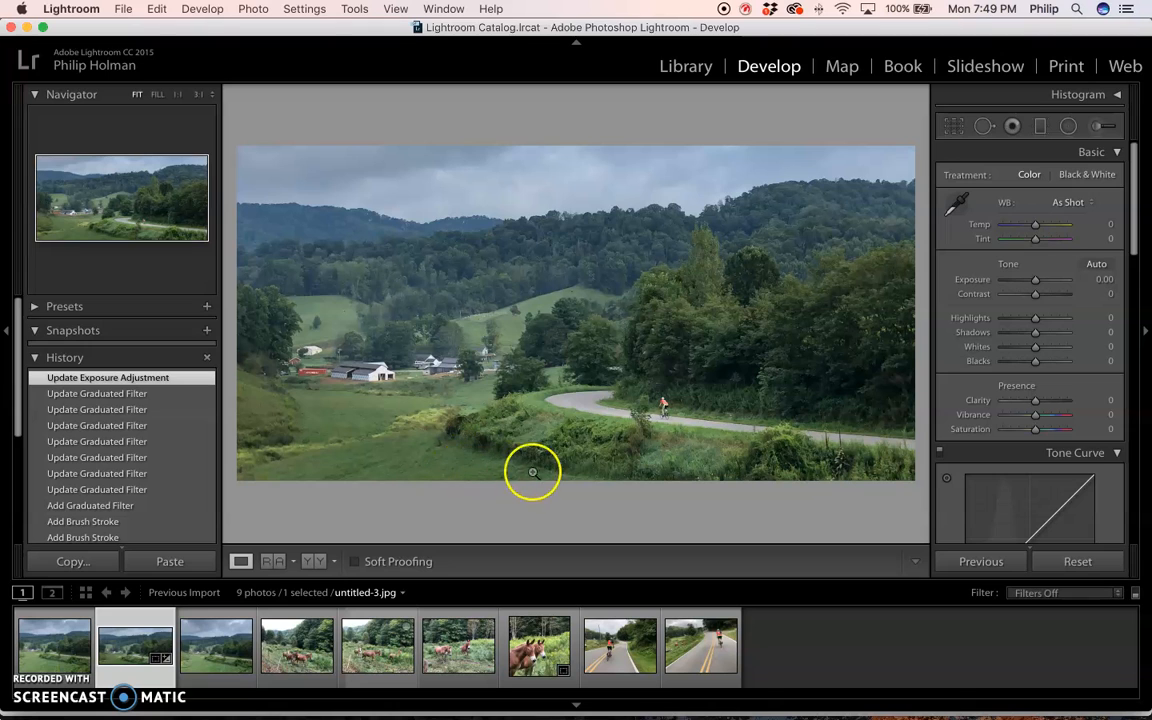
Select the meadow's Graduated Filter, try lowering the photo's overall saturation to −31, and return it to 0.
click(1040, 126)
click(461, 418)
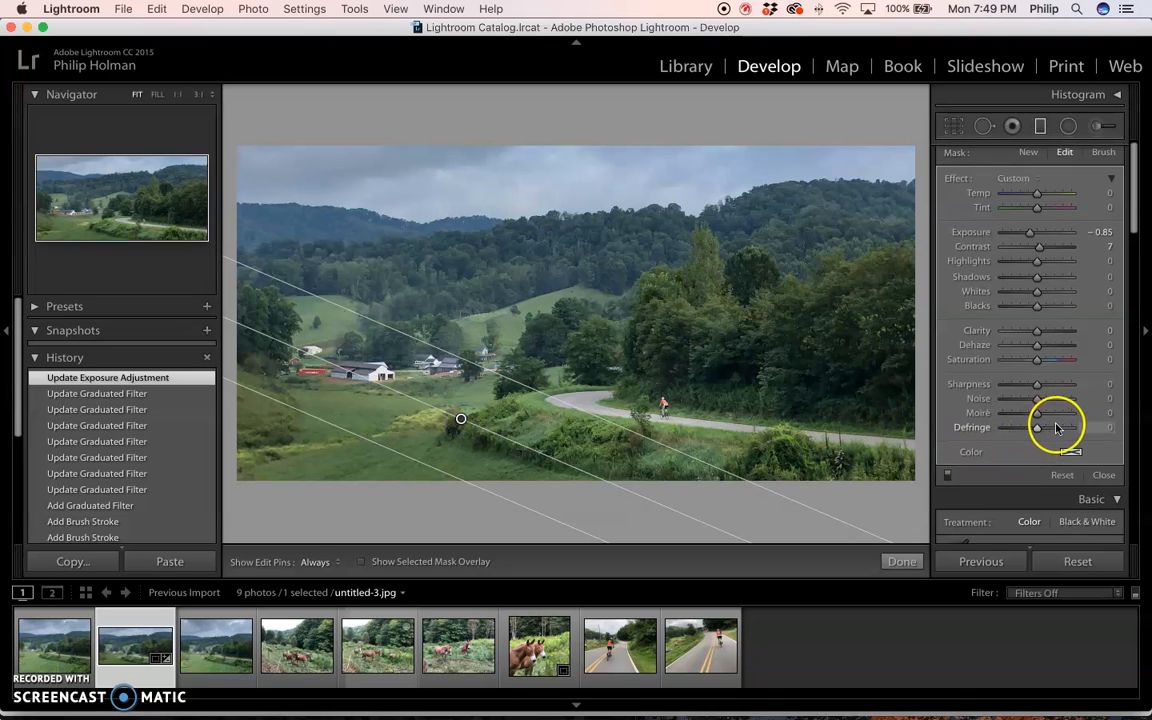
scroll(1045, 430, down, 5)
scroll(1062, 460, down, 6)
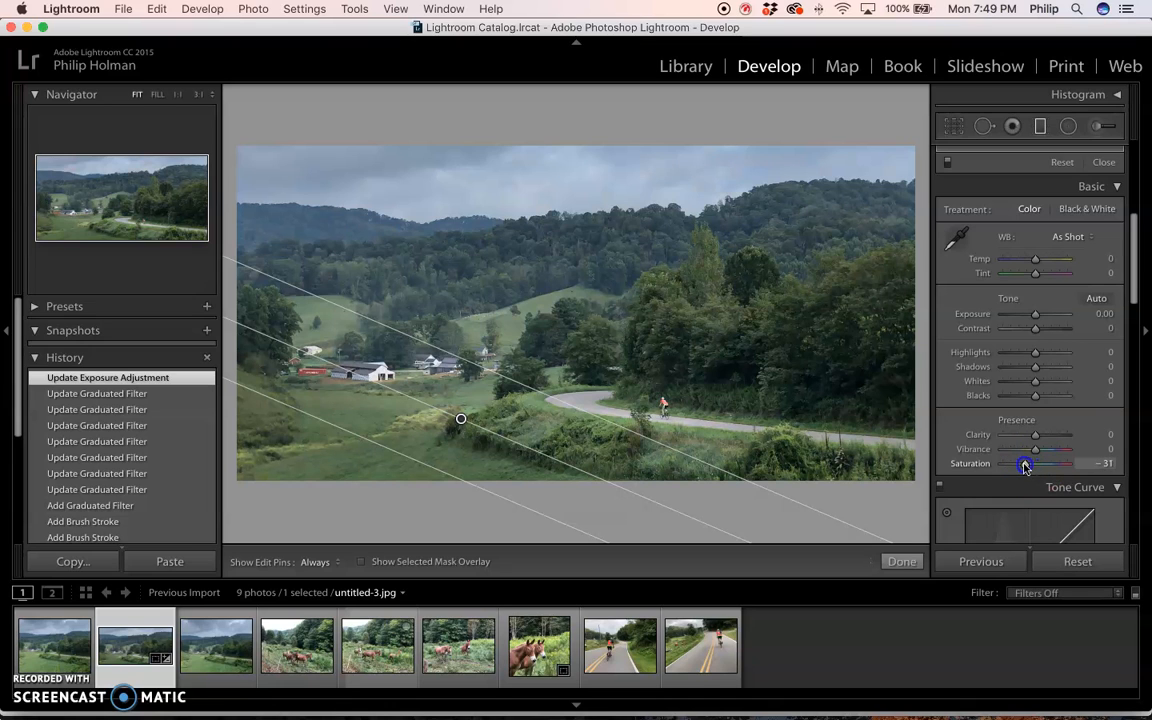
drag(1032, 465, 1038, 466)
drag(1035, 466, 1035, 466)
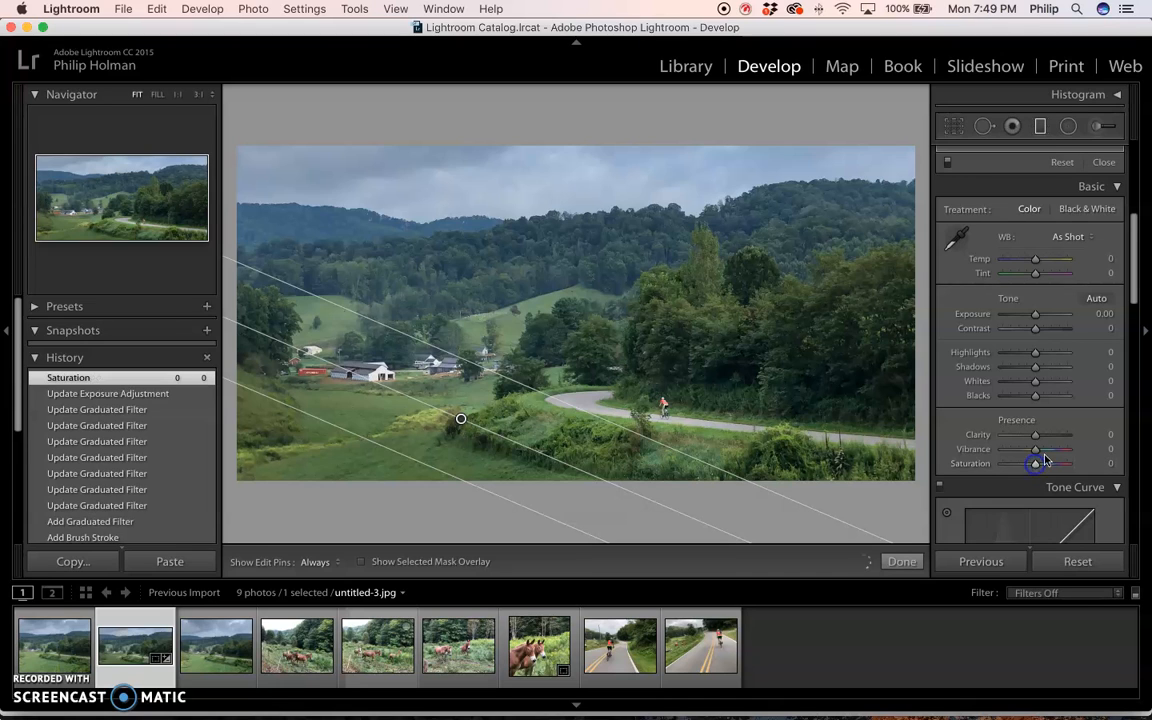
Try out different saturation for the meadow's Graduated Filter, return it to 0, and close the filter tool.
scroll(1079, 413, up, 2)
scroll(1079, 413, up, 6)
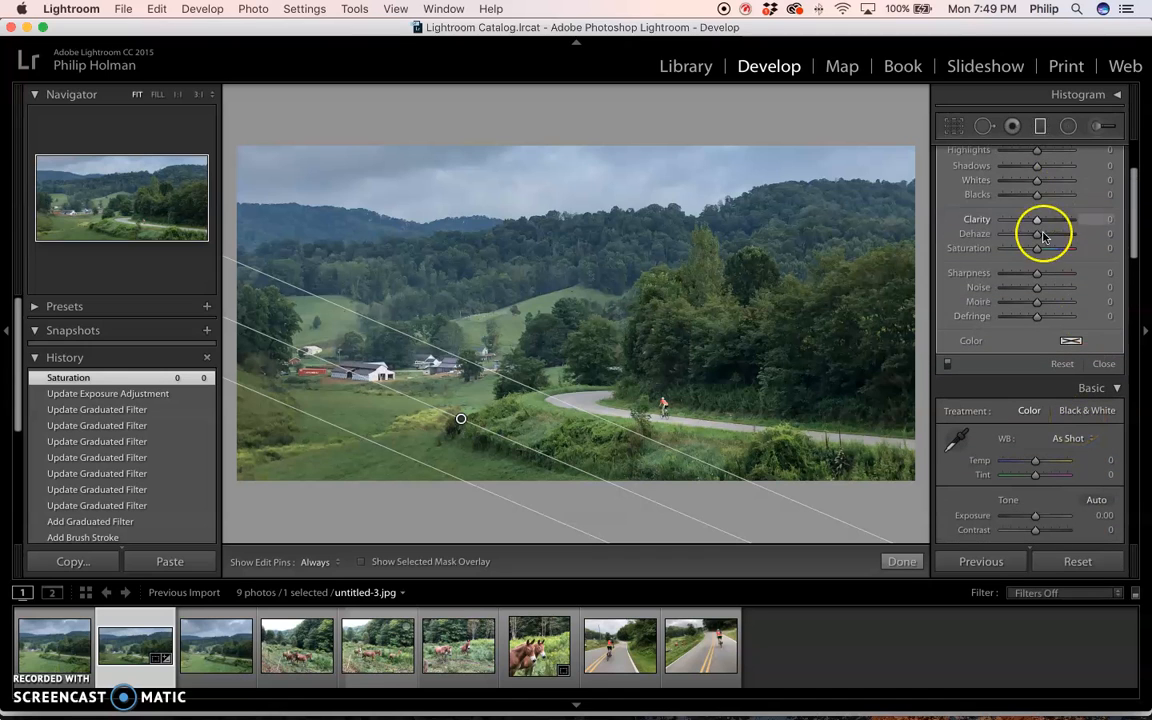
drag(1037, 251, 1038, 254)
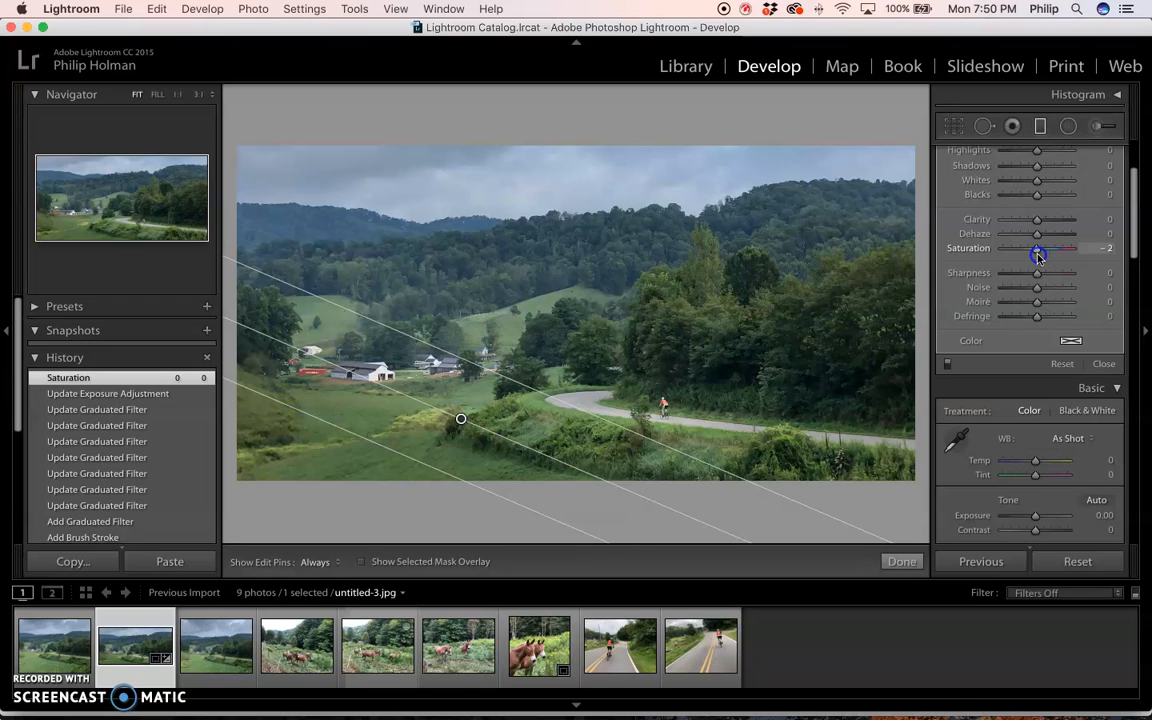
click(1038, 255)
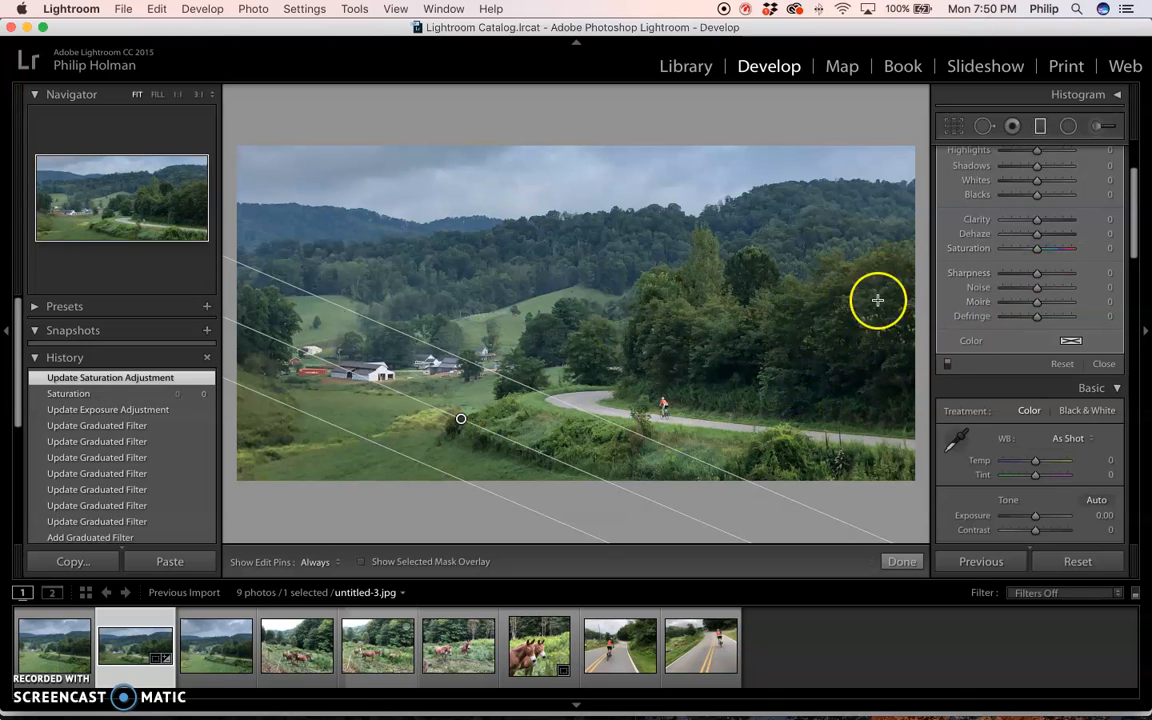
click(1040, 125)
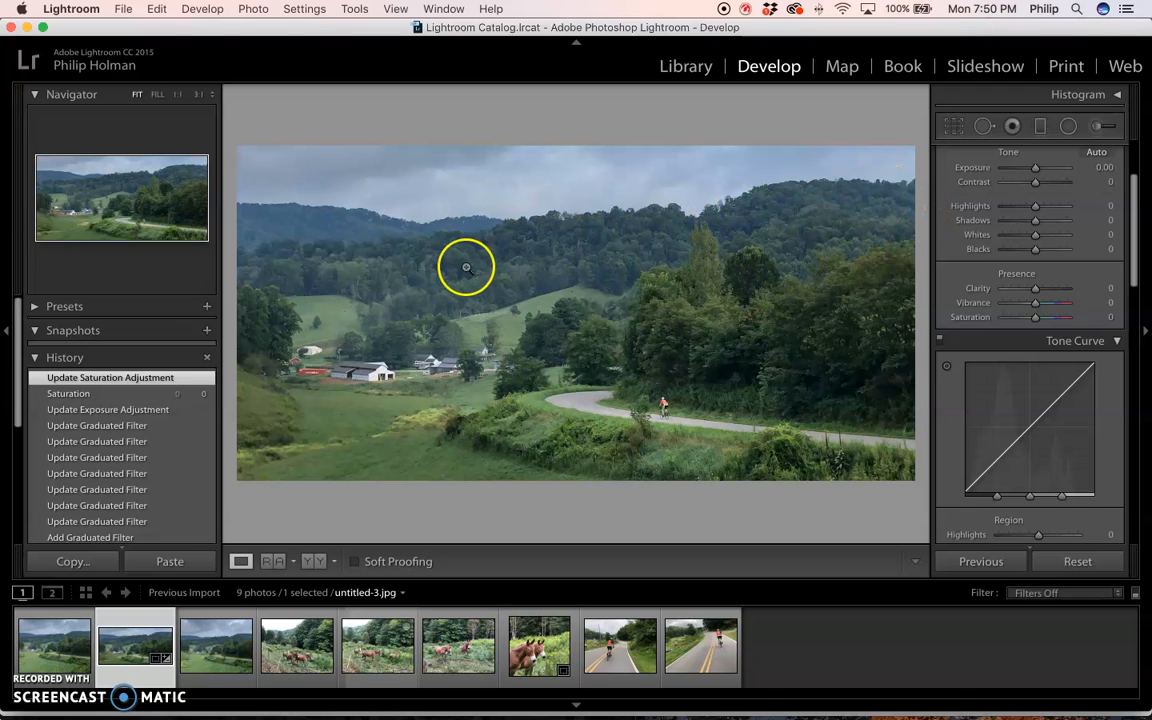
Paint a new Adjustment Brush stroke across the distant wooded hills with brush size 12, exposure −0.24 and contrast 7.
click(1096, 126)
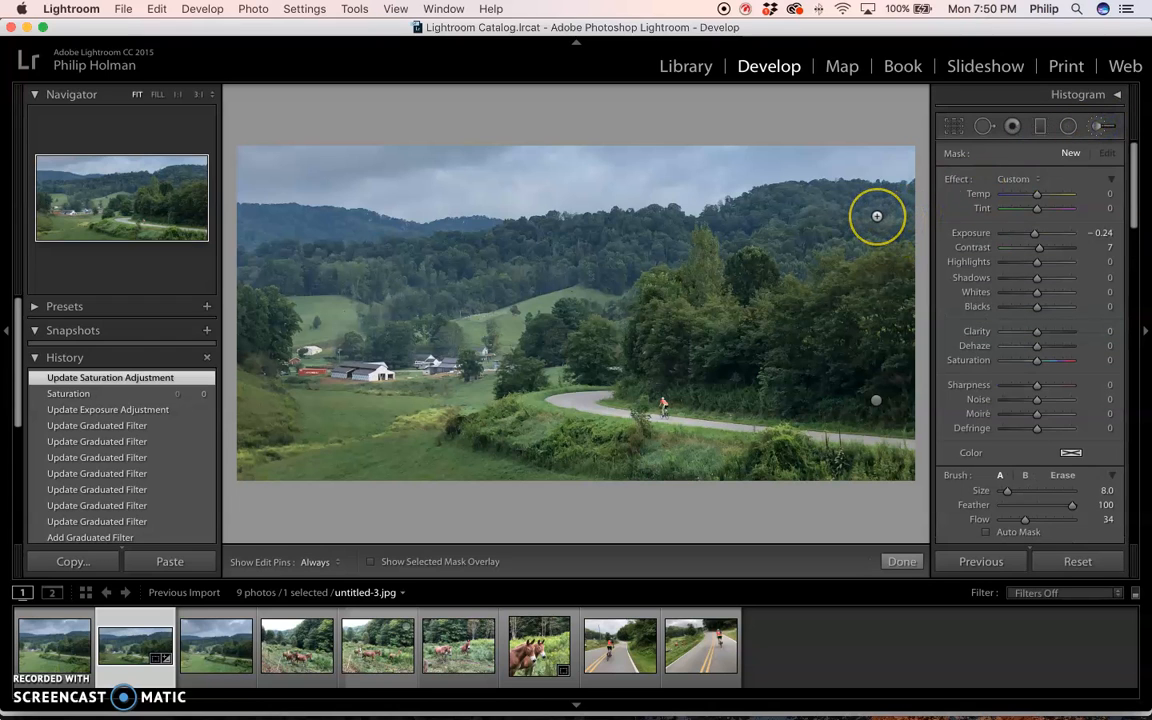
key(h)
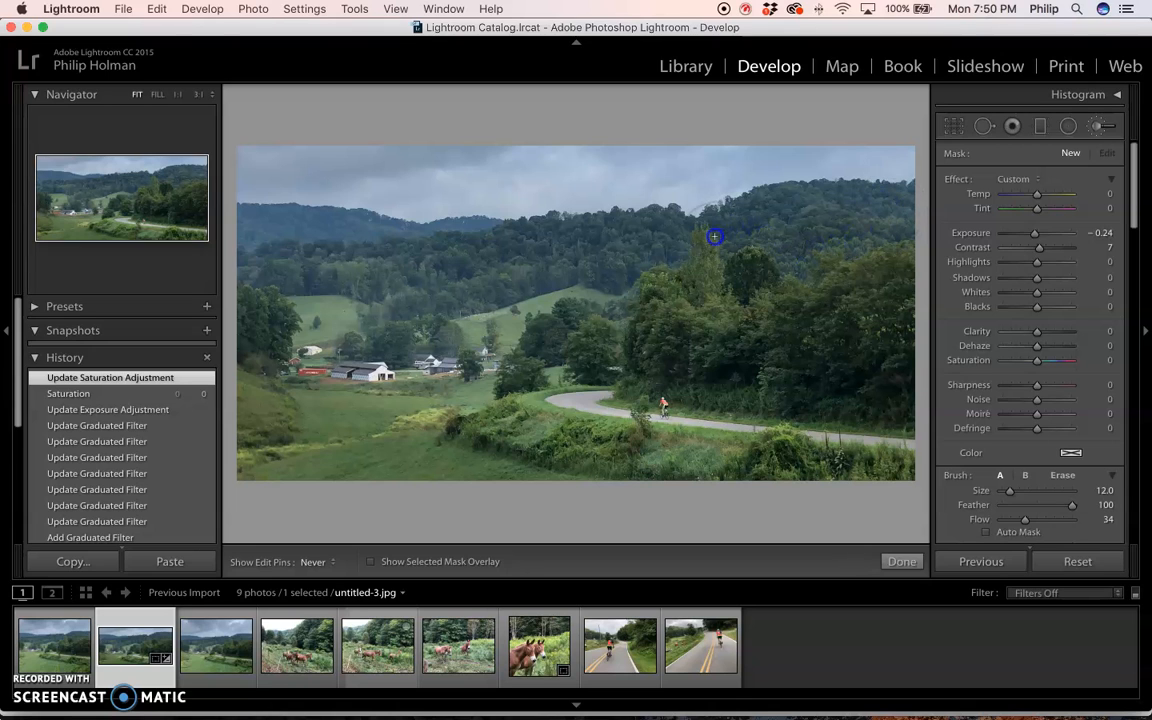
drag(395, 285, 397, 284)
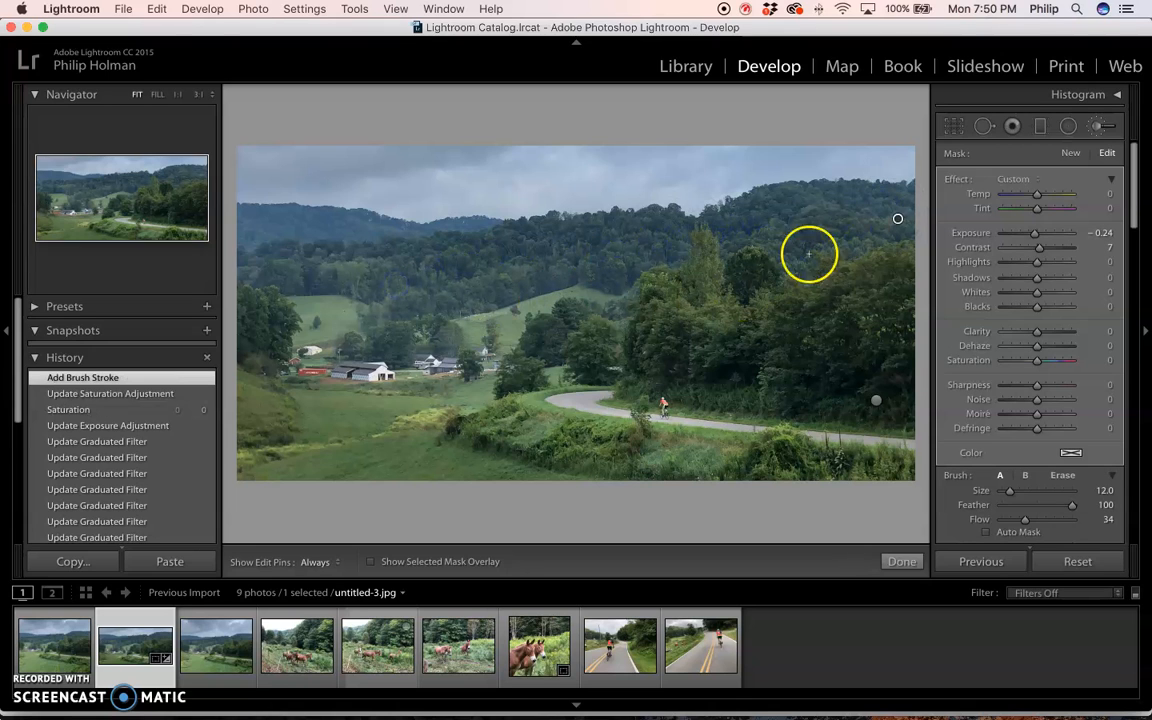
Set the exposure of the hills' brush adjustment to 0.88.
click(898, 219)
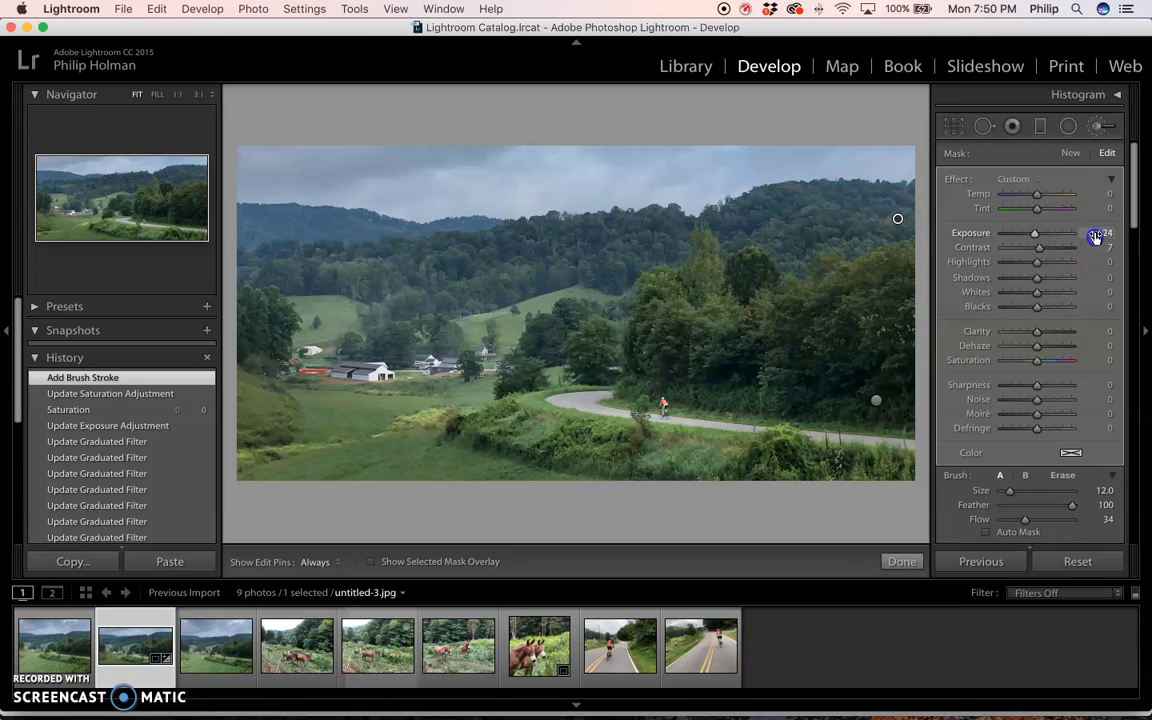
drag(1104, 237, 1106, 239)
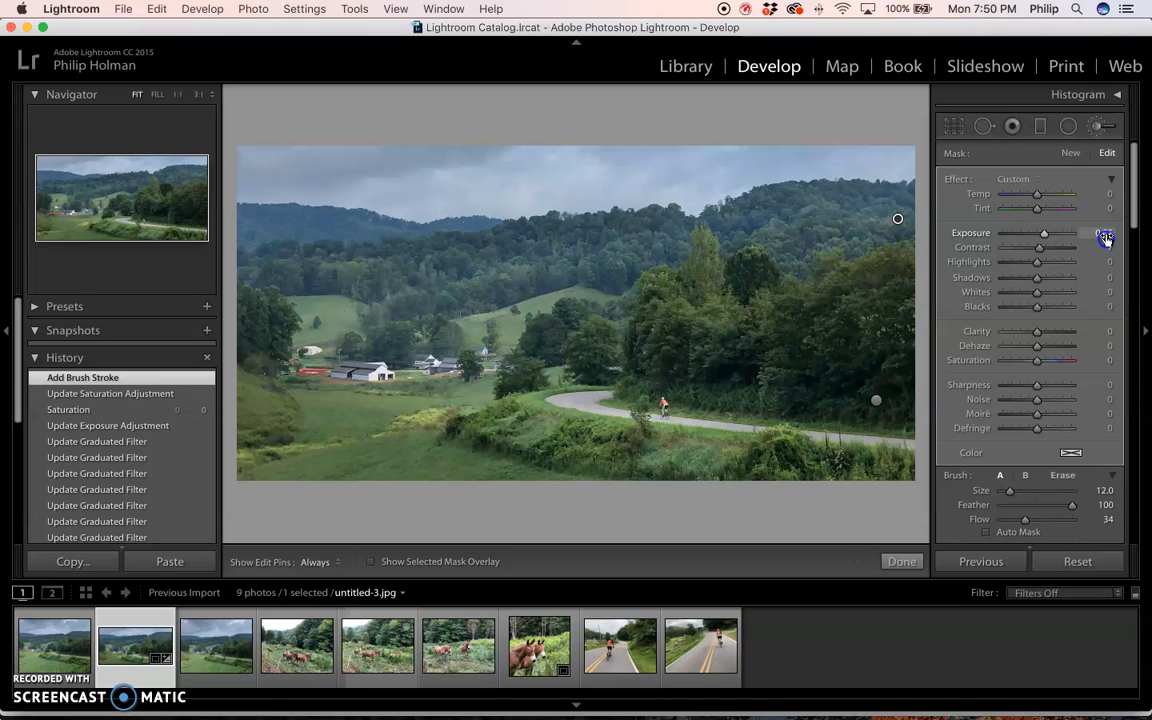
drag(1104, 238, 1098, 236)
Extend the brightening brush stroke across the distant hills, from the far ridge above the road to the opposite side of the valley.
drag(886, 215, 884, 215)
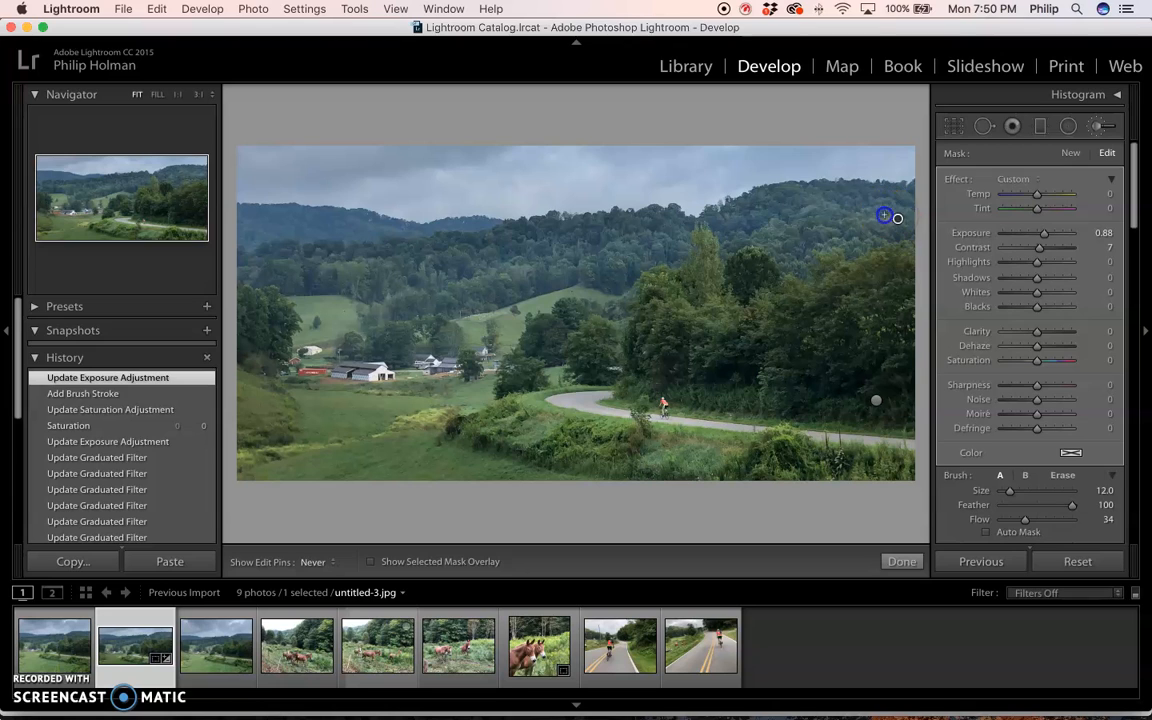
drag(745, 209, 712, 238)
drag(328, 262, 272, 271)
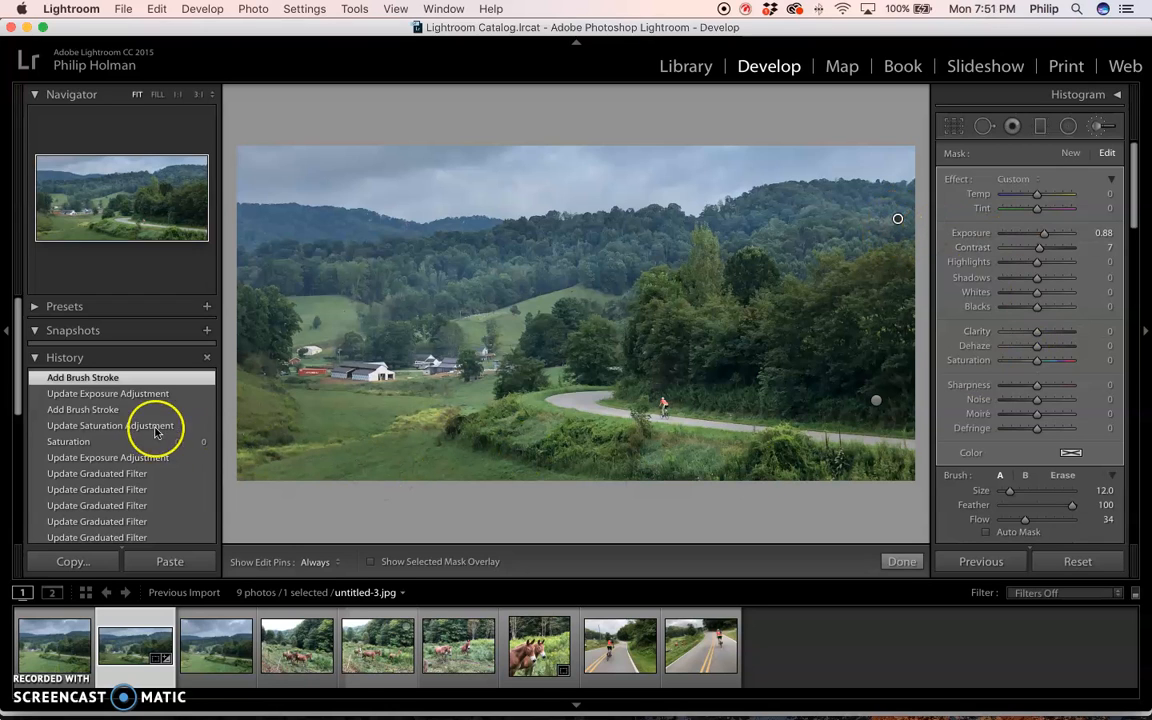
Compare the photo before and after the hill brush strokes using the edit history, and return to the latest state.
click(116, 394)
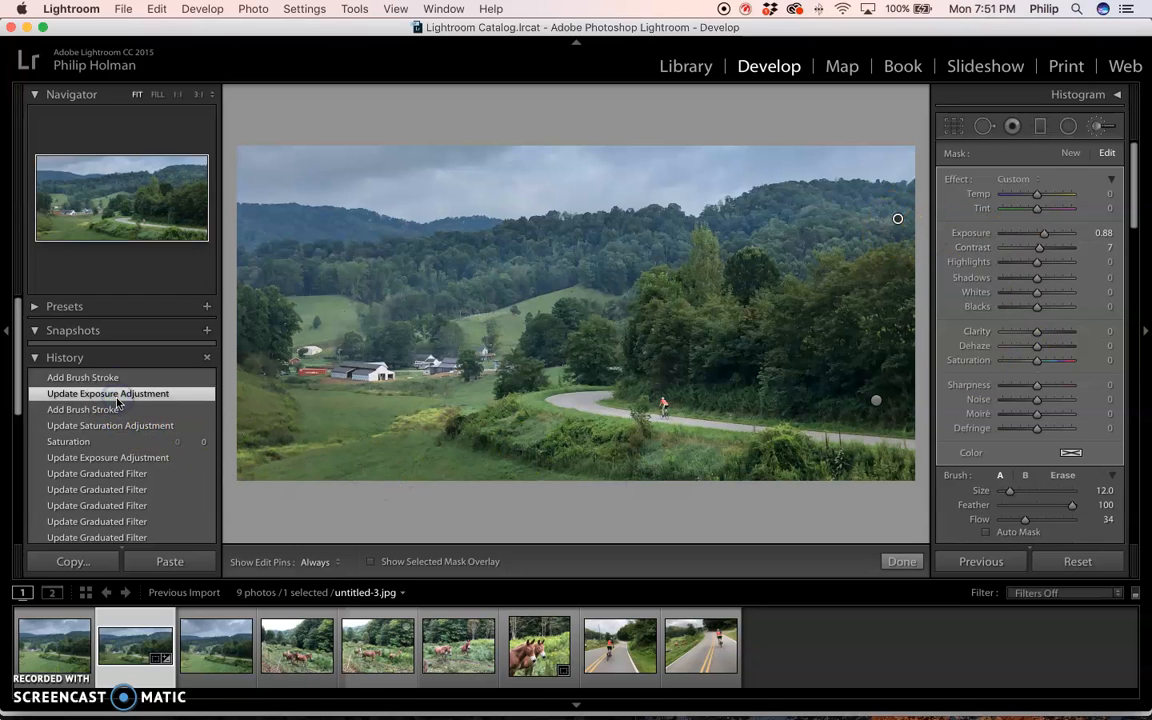
click(108, 411)
click(100, 426)
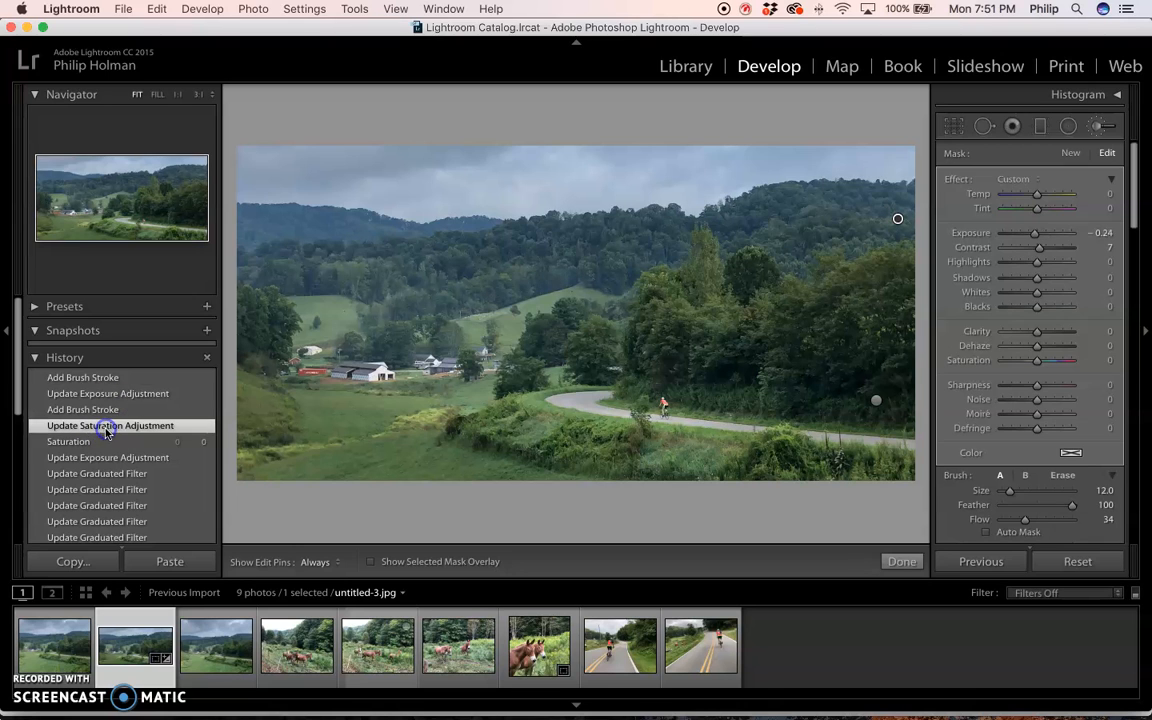
click(97, 378)
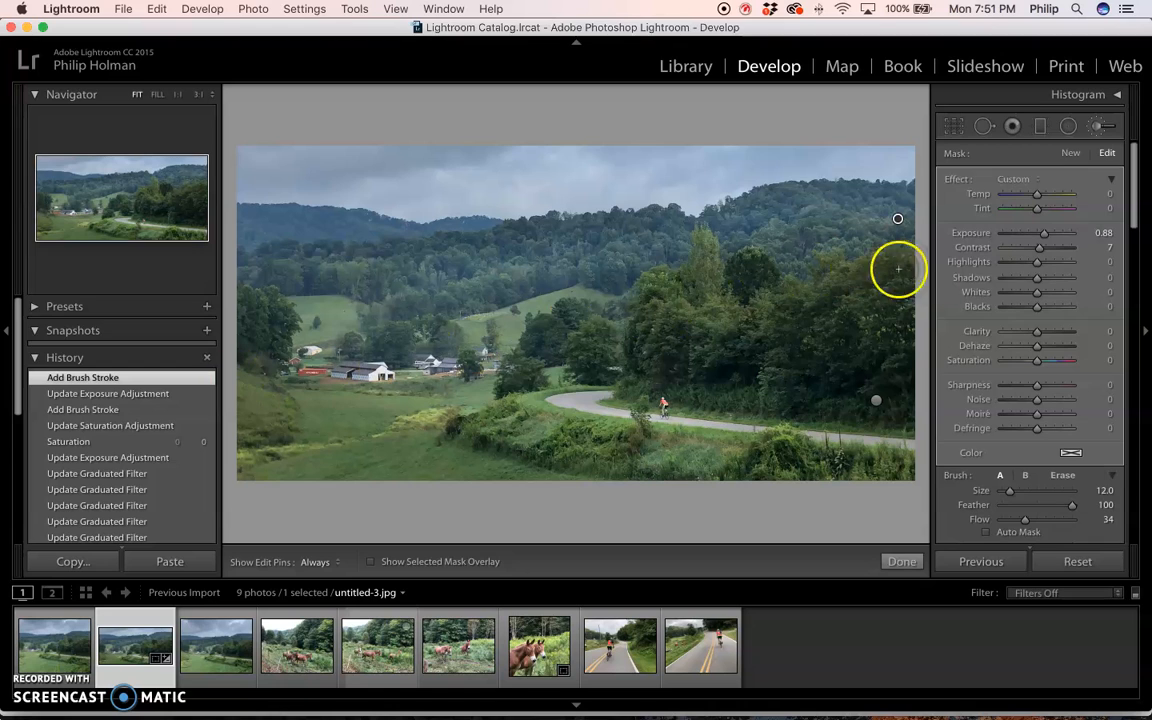
Reduce the hills' brush exposure to 0.65, and close the Adjustment Brush.
click(1102, 235)
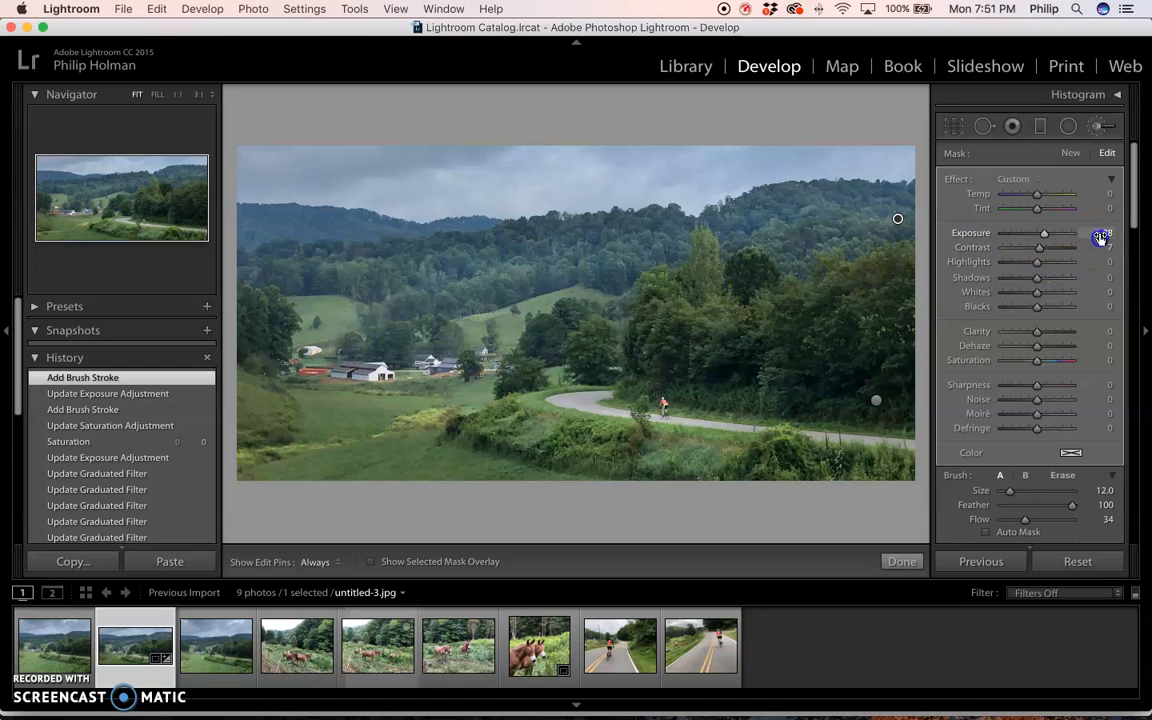
drag(1098, 237, 1099, 239)
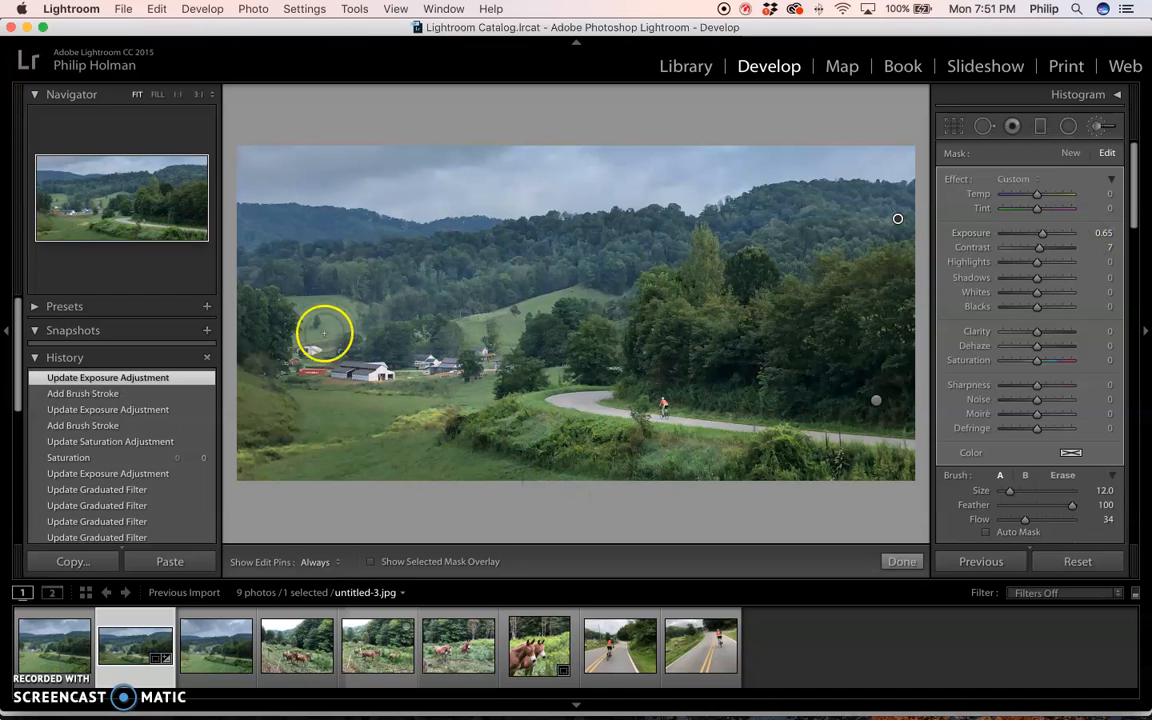
click(769, 113)
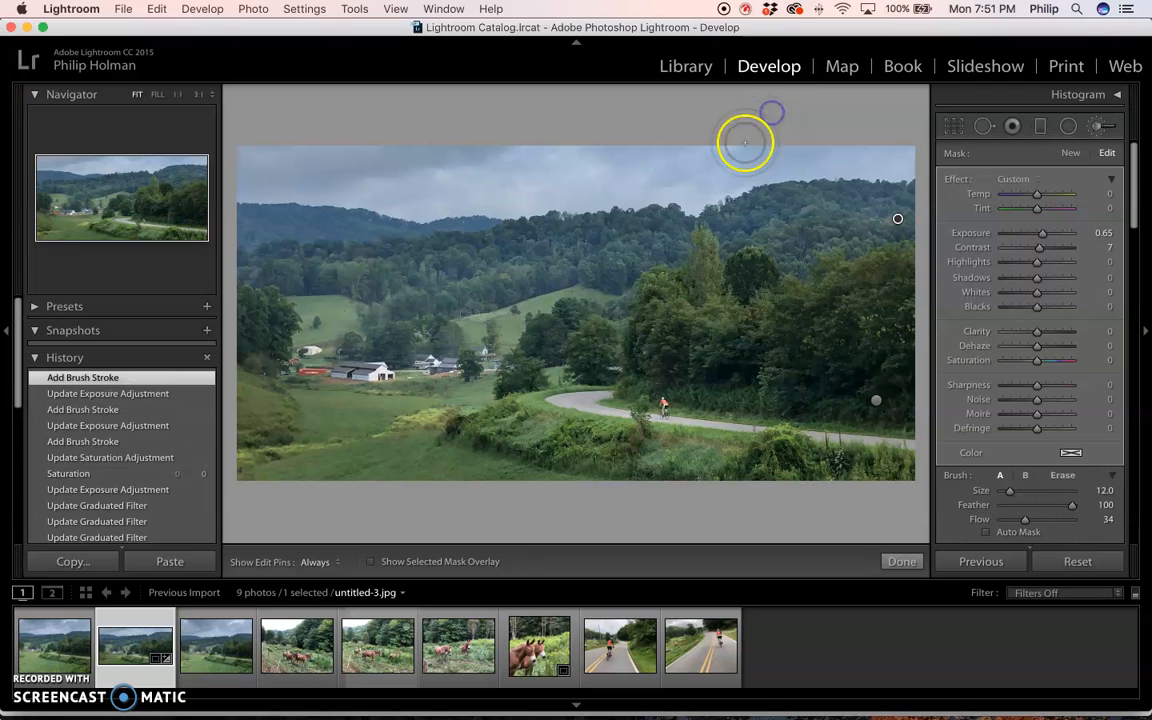
click(1100, 127)
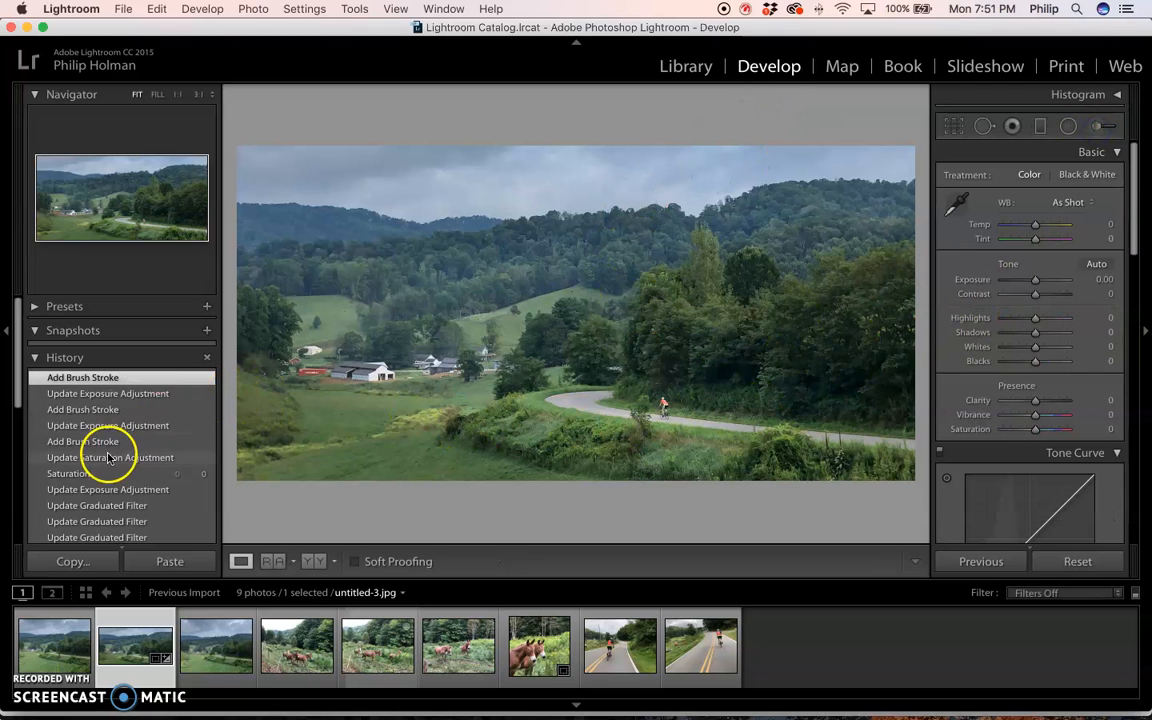
Compare the cropped-only photo with the finished edit using the last crop state in the history, and return to the latest state.
scroll(133, 465, down, 5)
scroll(133, 465, down, 5)
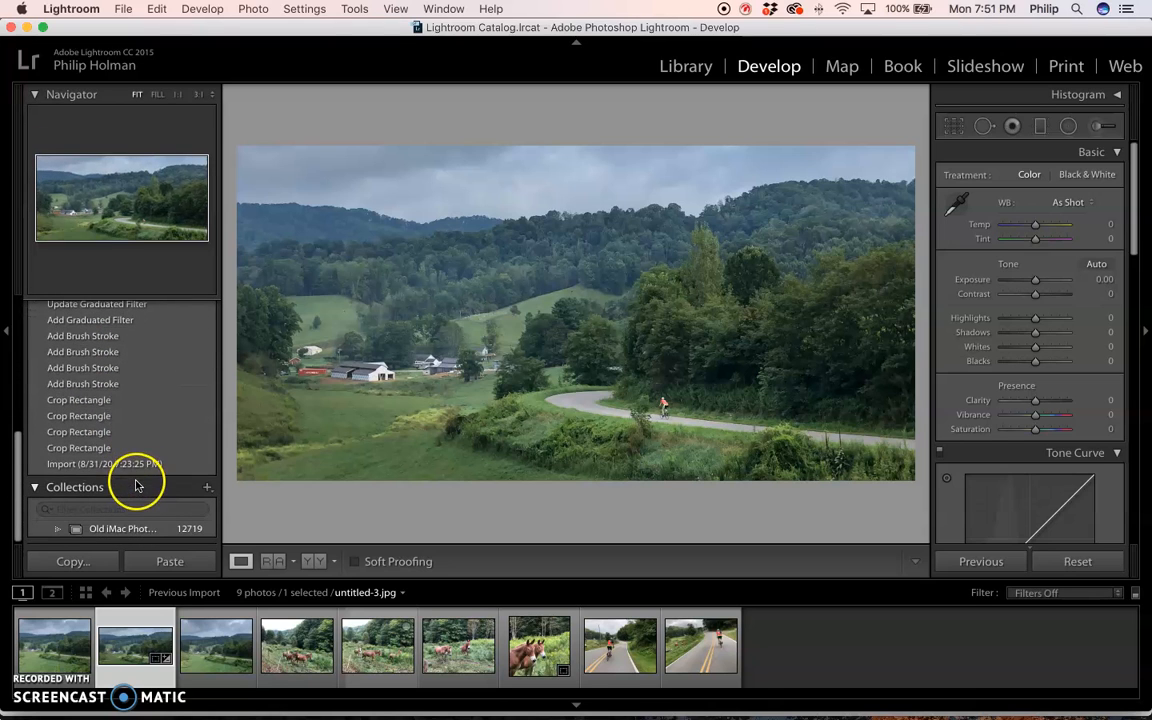
click(97, 401)
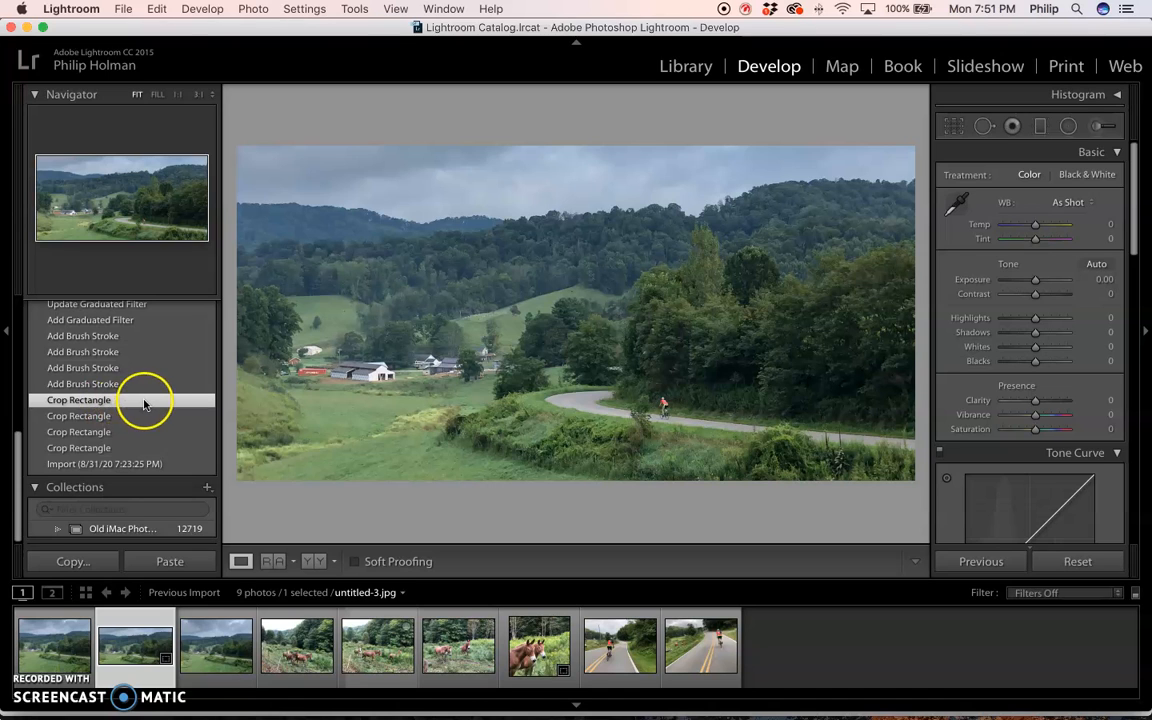
scroll(165, 384, up, 5)
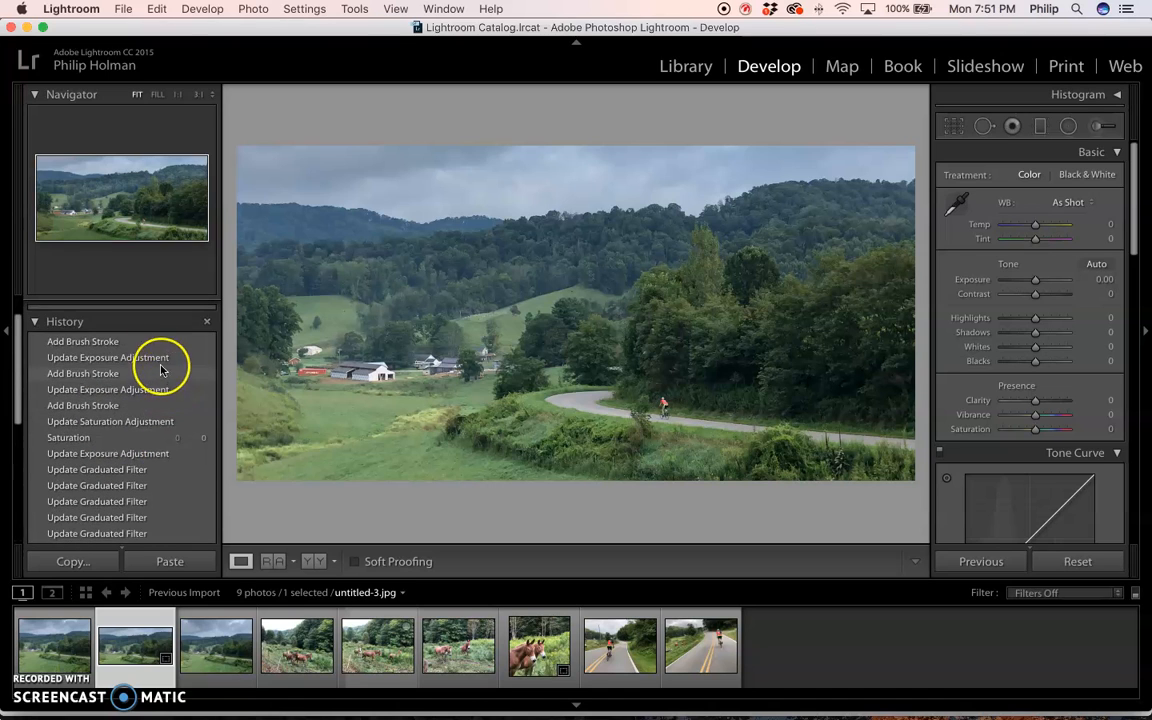
click(112, 343)
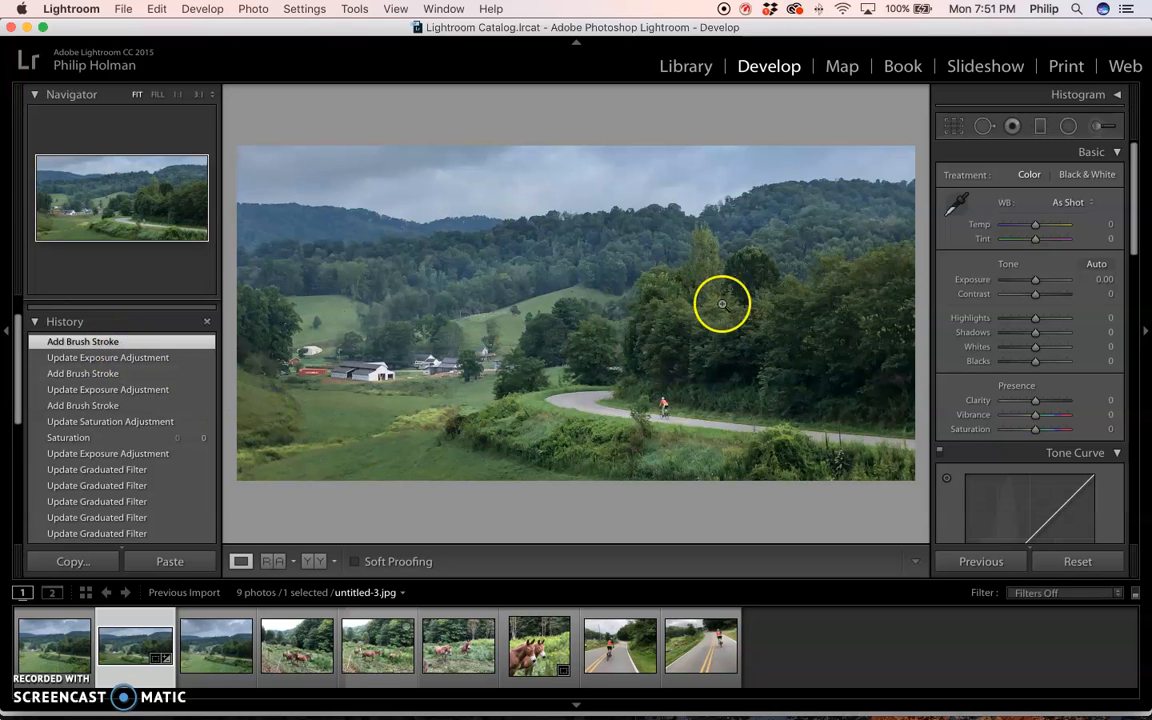